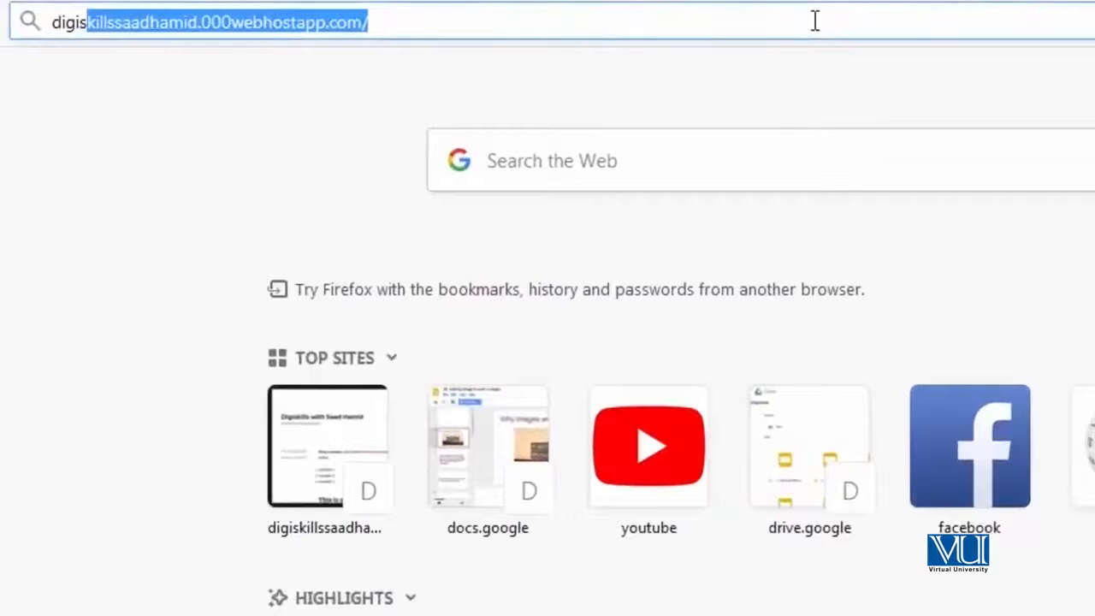
Open the DigiSkills site on 000webhostapp.com and look through the posts and sidebar on its home page
key(Return)
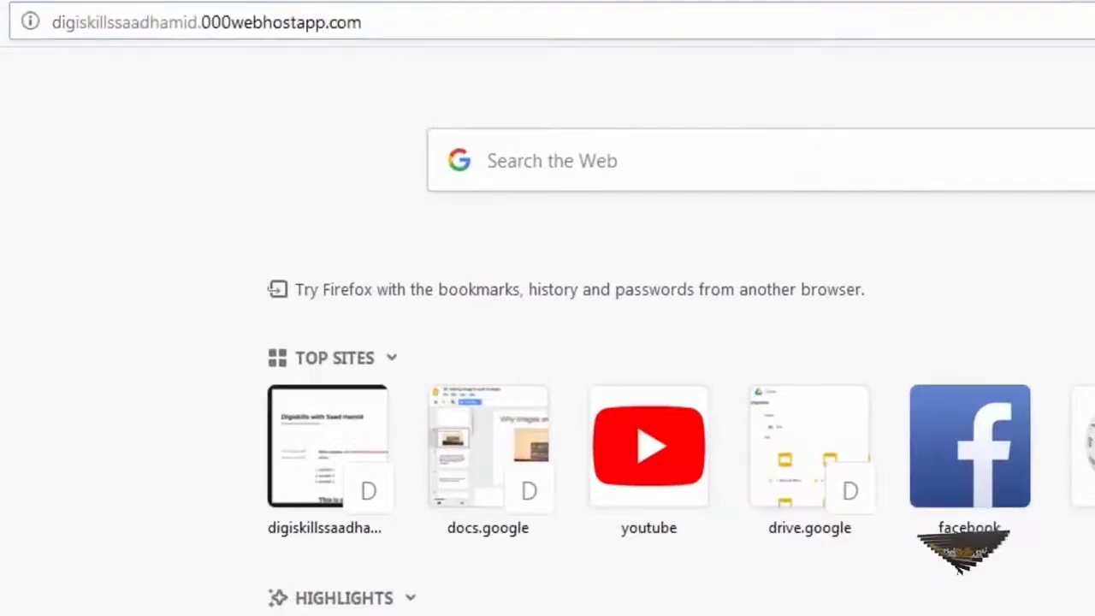
scroll(619, 382, down, 5)
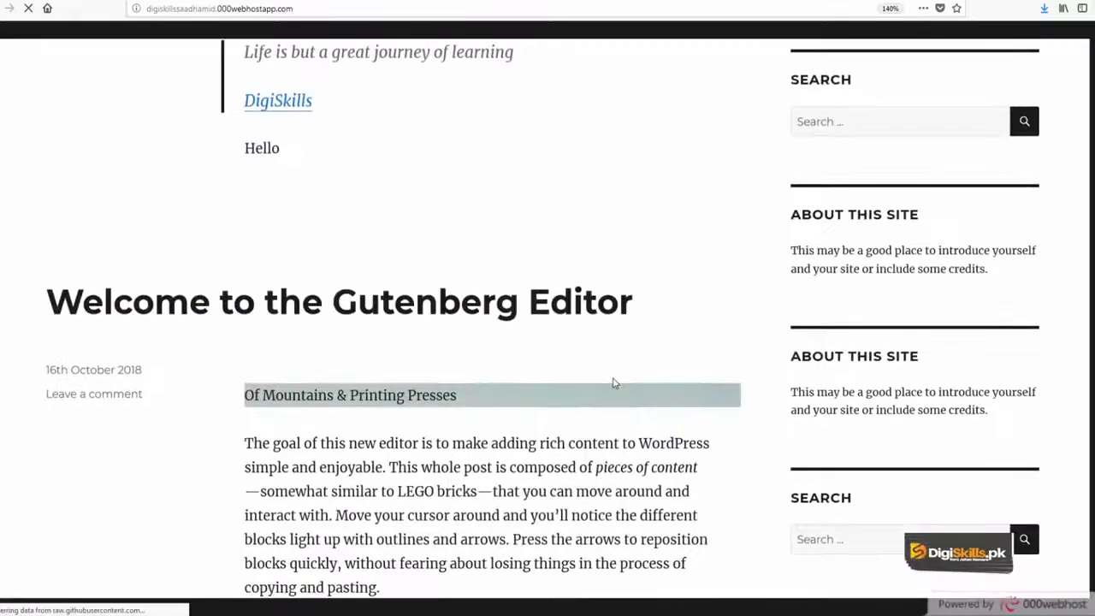
scroll(613, 382, down, 5)
scroll(613, 383, up, 9)
scroll(799, 391, down, 10)
scroll(798, 391, up, 5)
scroll(798, 391, up, 10)
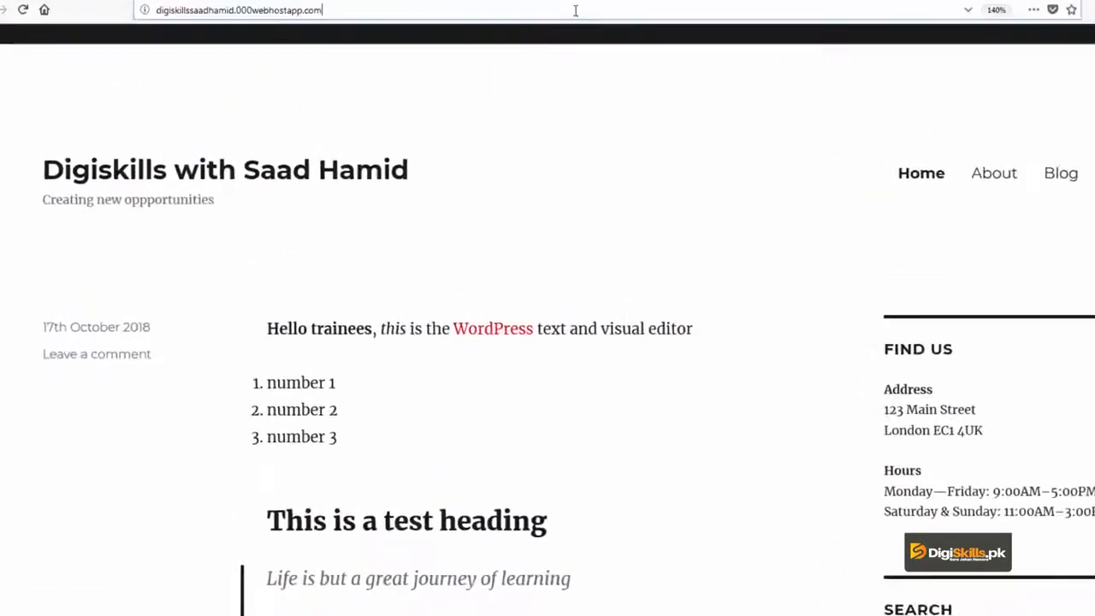
Go to the site's wp-admin address and log in with the prefilled admin credentials
text(wp-)
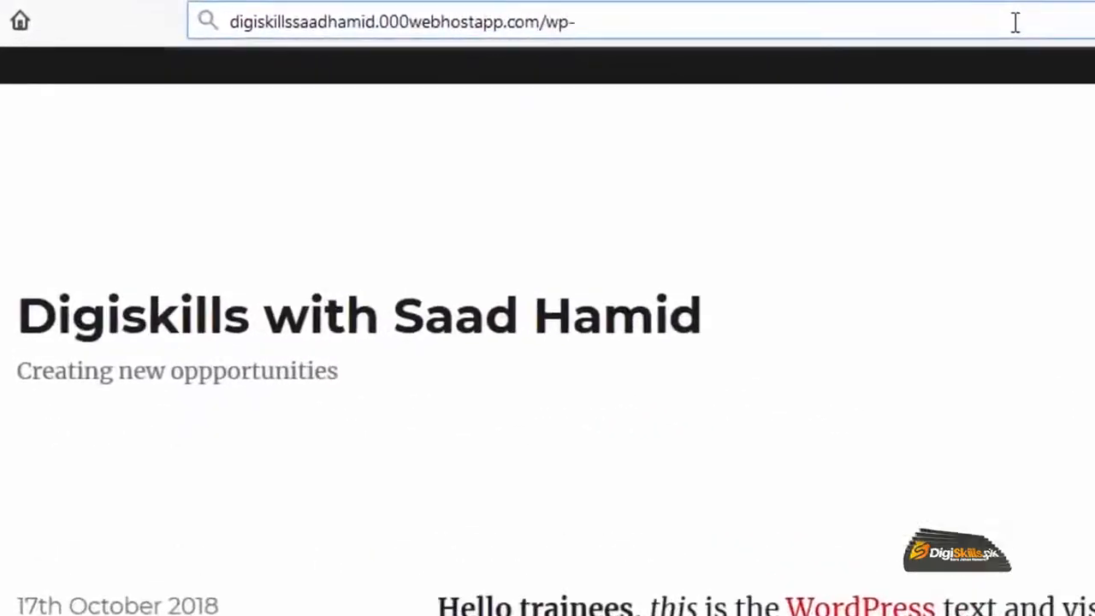
text(admi)
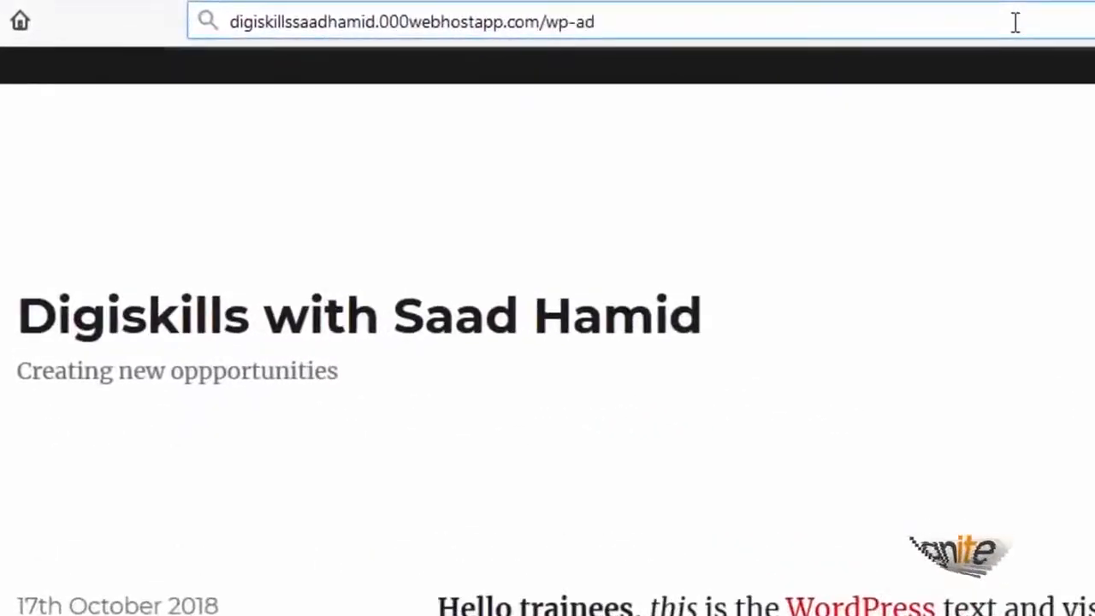
text(n)
key(Return)
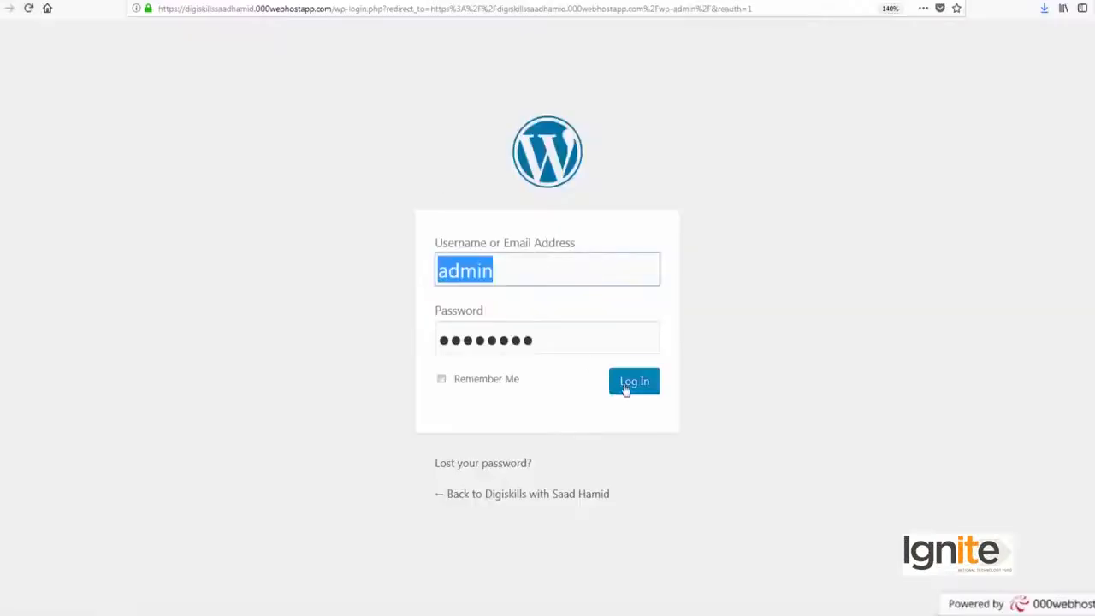
click(625, 390)
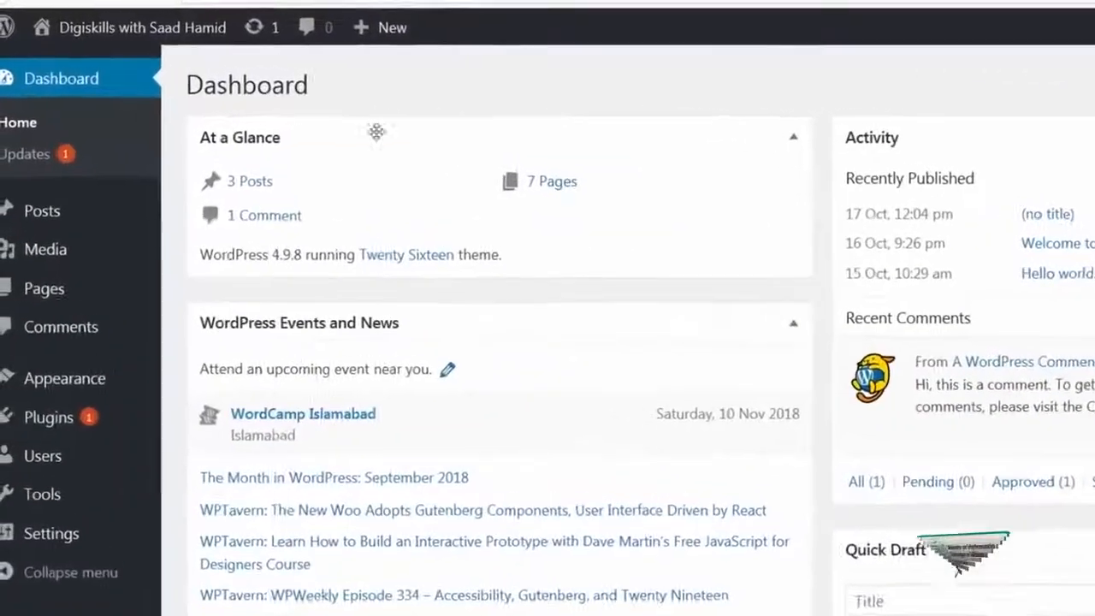
Start a new post and insert the bridge road picture 2-6-640x425 from the media library
mouse_move(402, 27)
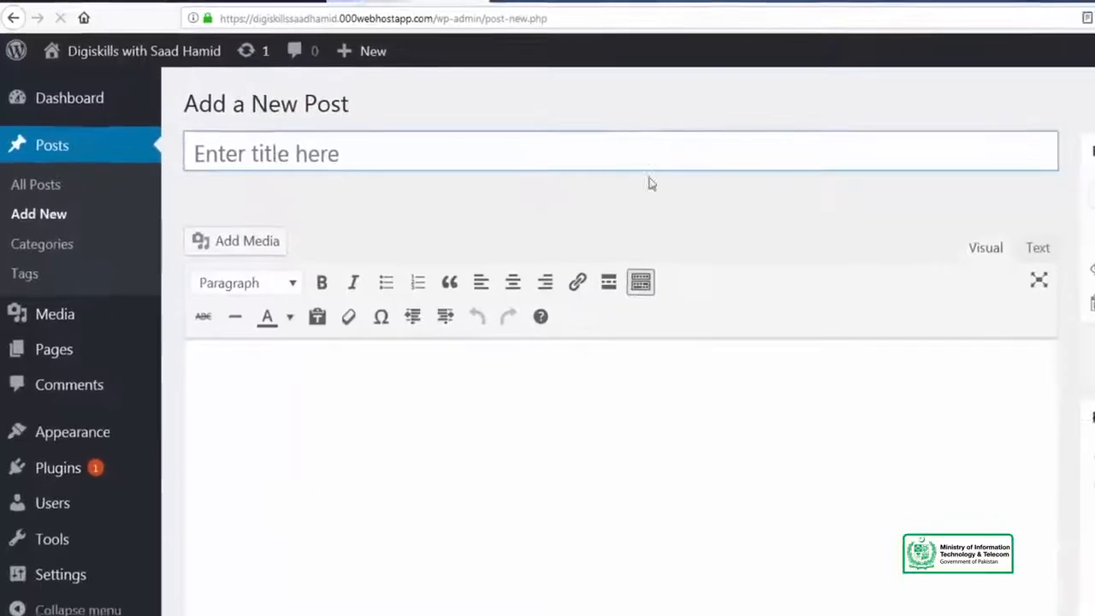
click(598, 318)
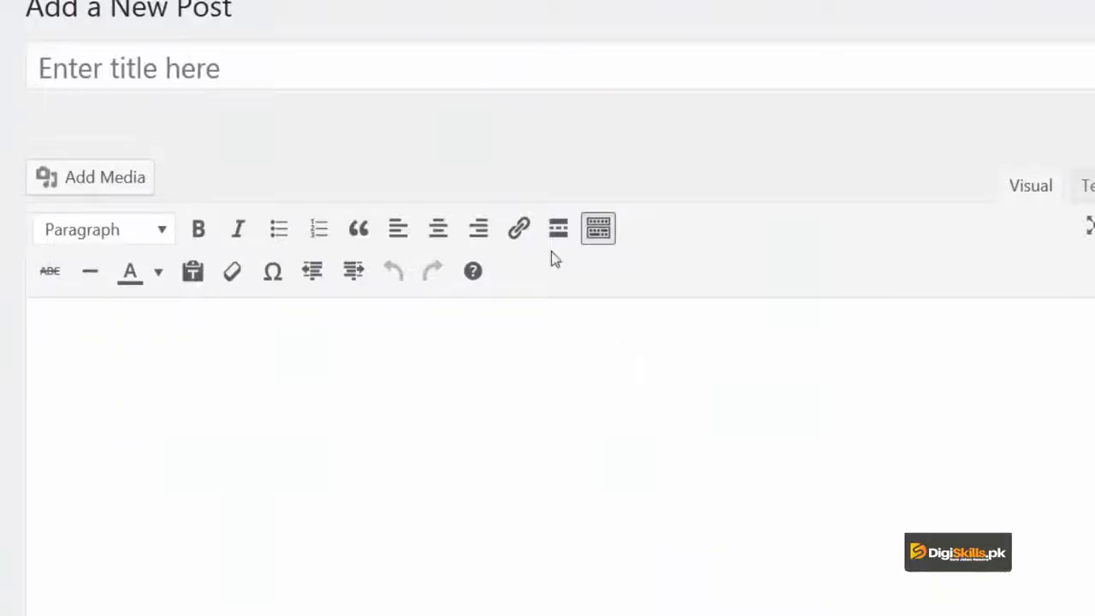
click(99, 183)
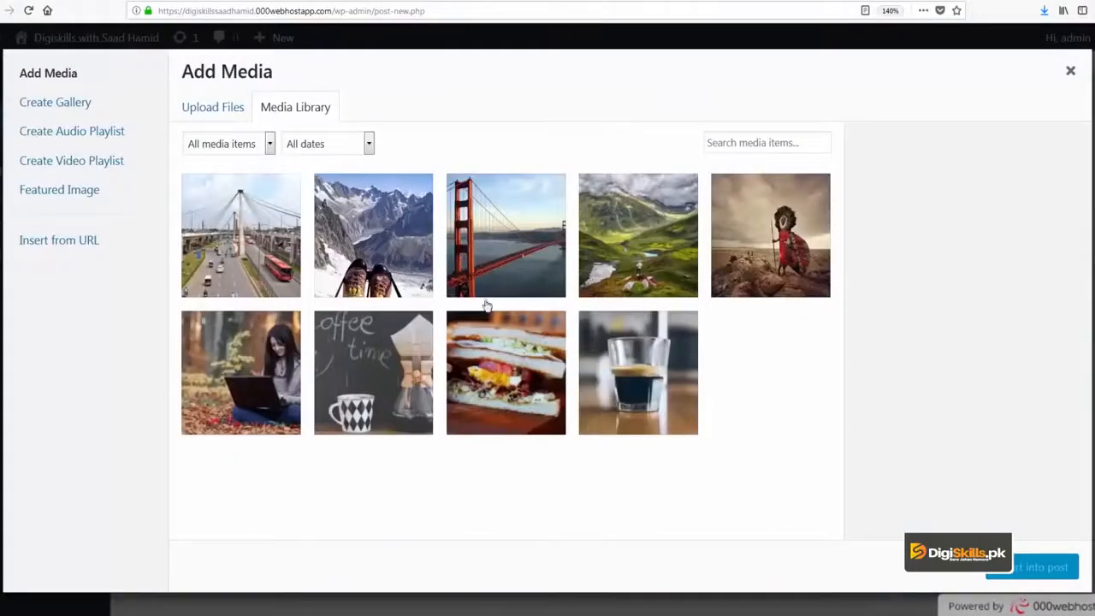
click(274, 262)
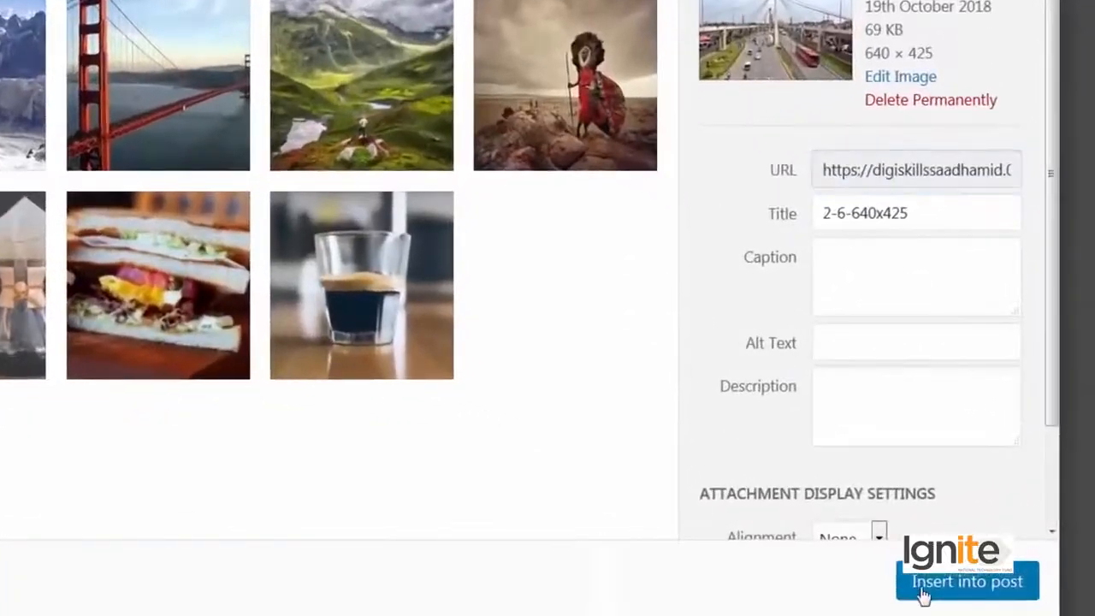
click(1005, 569)
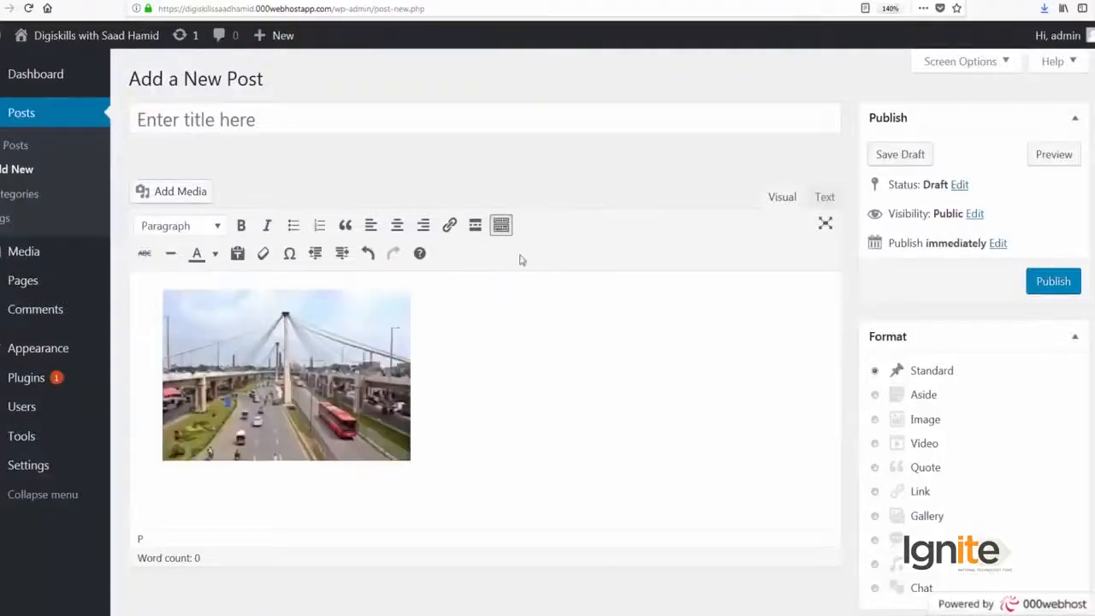
Title the post "I love Lahore!" and save it as a draft
click(484, 127)
text(Lahor)
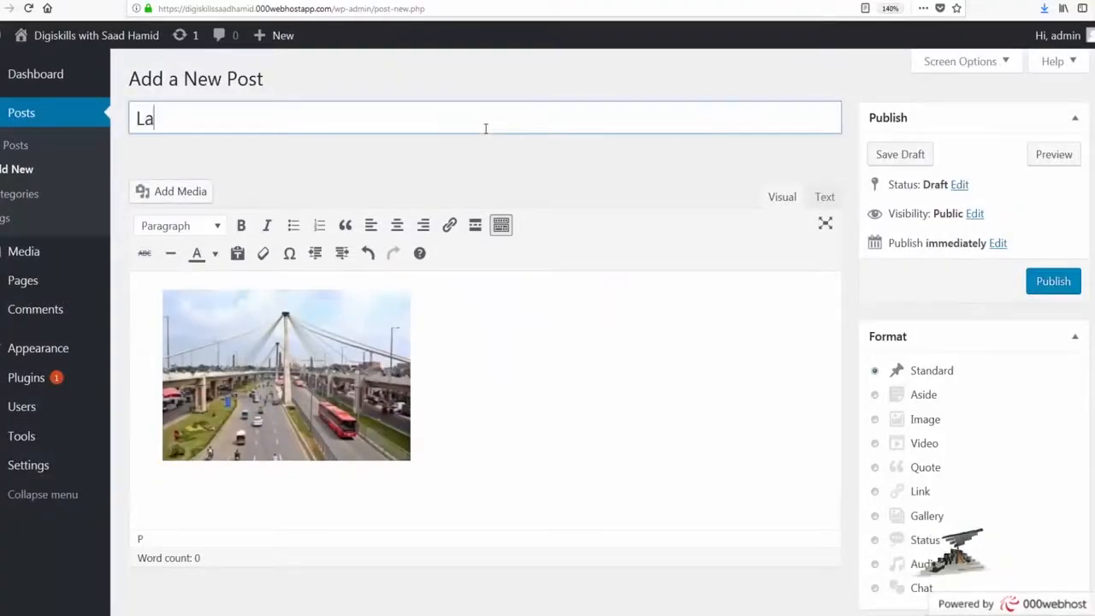
key(BackSpace)
key(BackSpace)
key(BackSpace)
key(BackSpace)
key(BackSpace)
text(I love Lahore!)
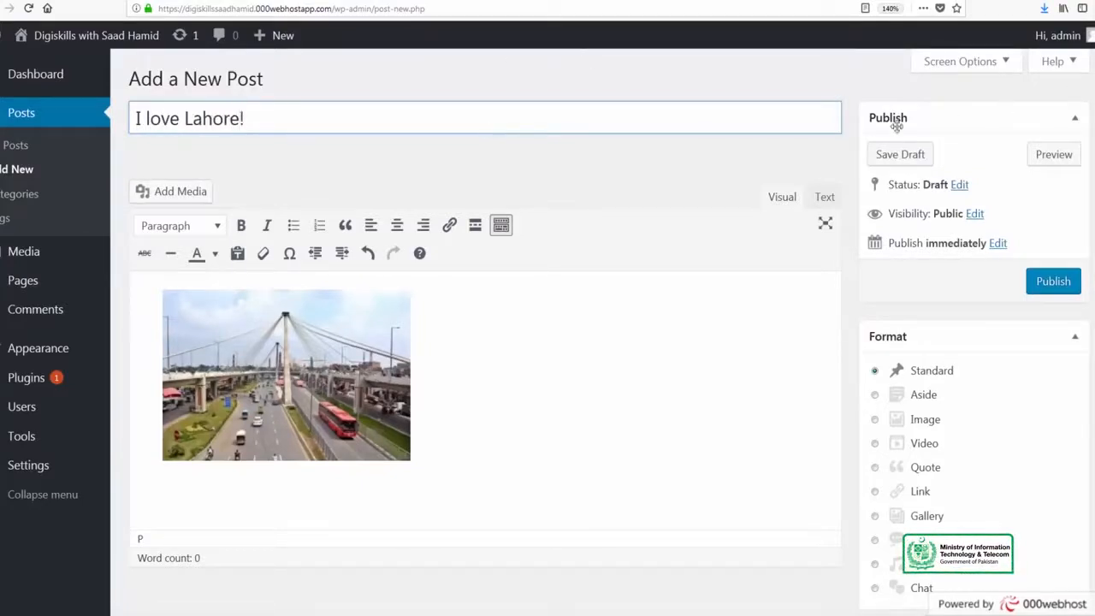
click(894, 155)
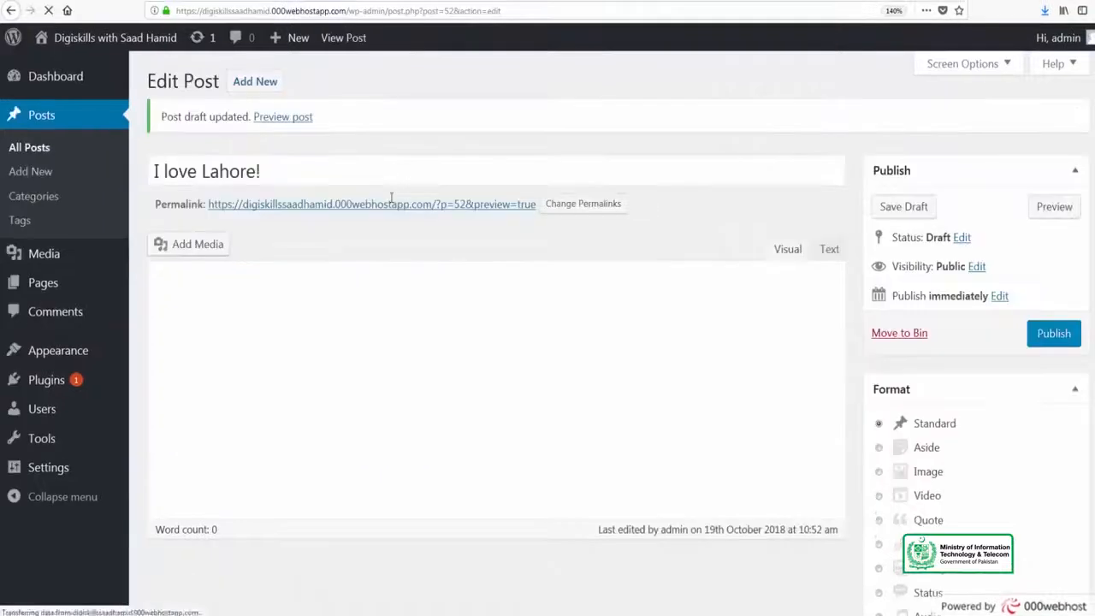
View the draft's permalink preview in a separate tab and return to the post editor
right_click(396, 203)
click(462, 305)
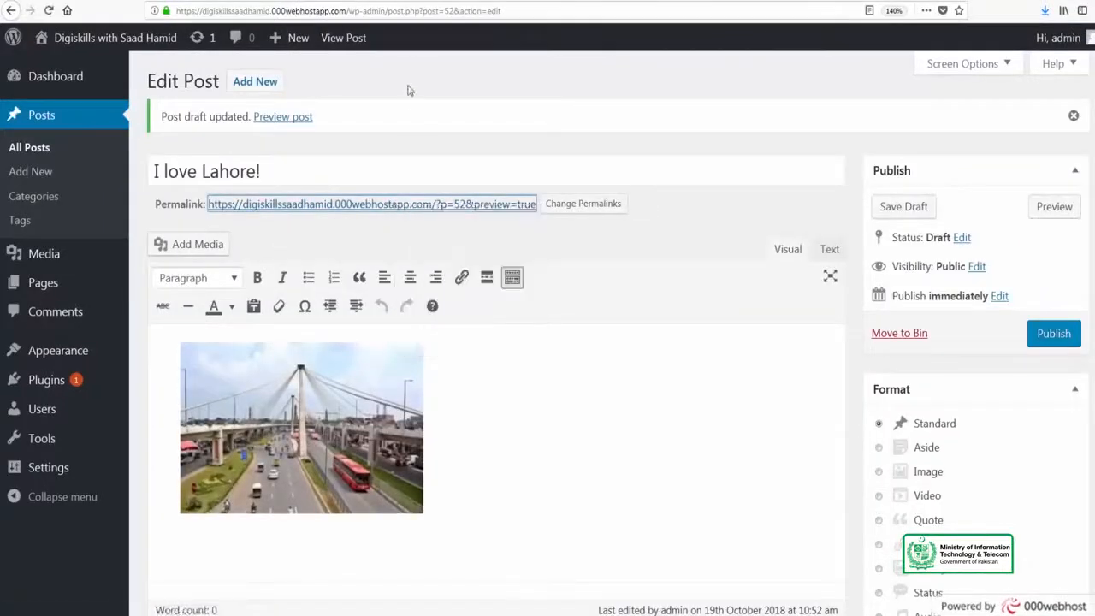
click(468, 0)
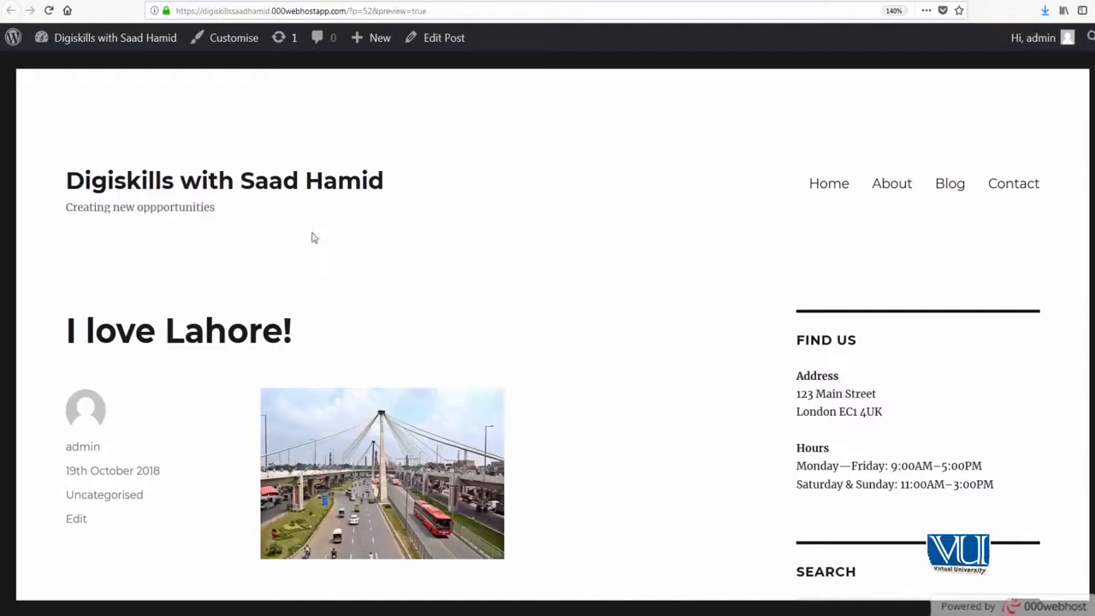
click(295, 0)
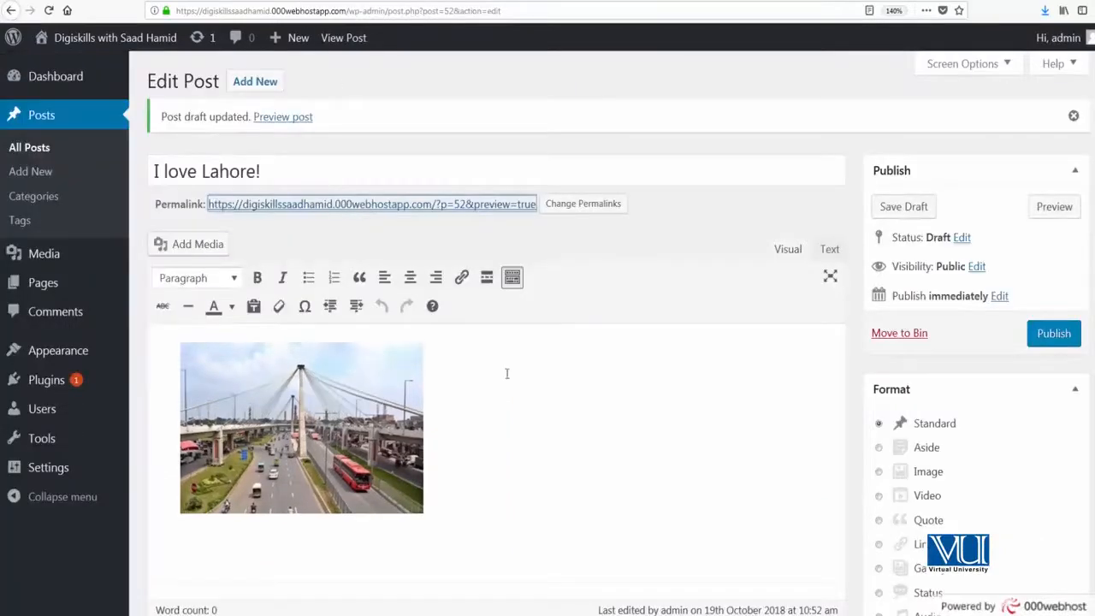
Align the bridge picture right, saving the draft and checking the alignment in the reloaded preview
click(334, 389)
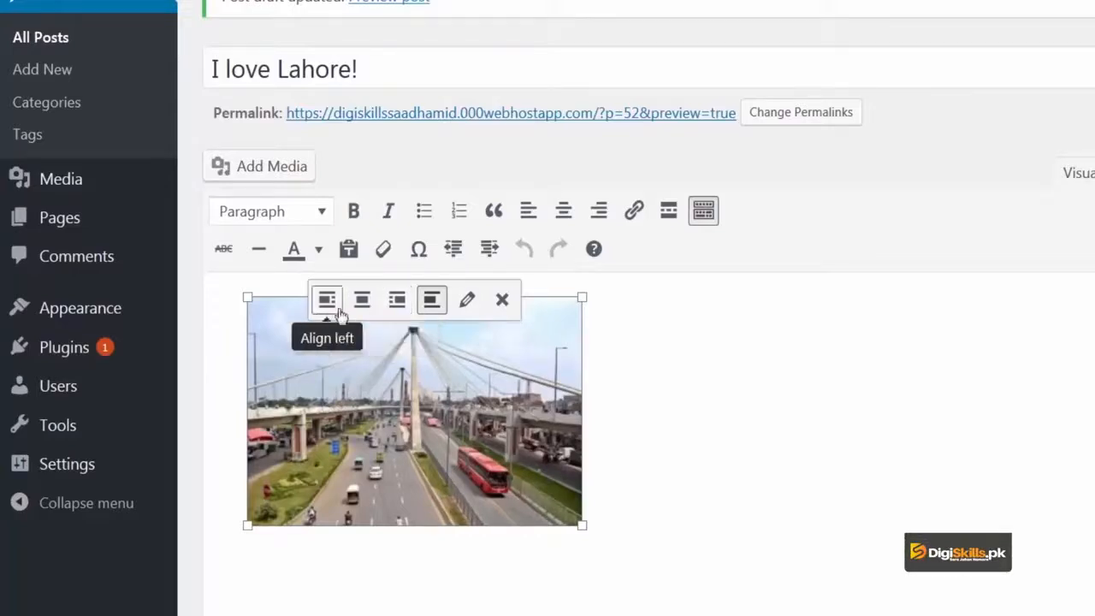
click(404, 308)
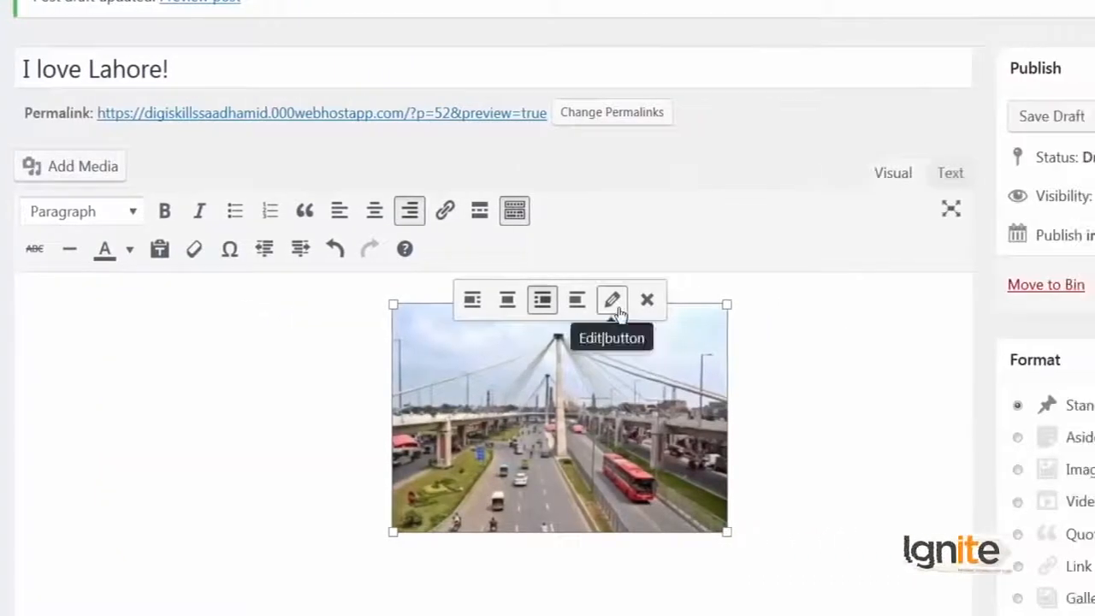
click(843, 120)
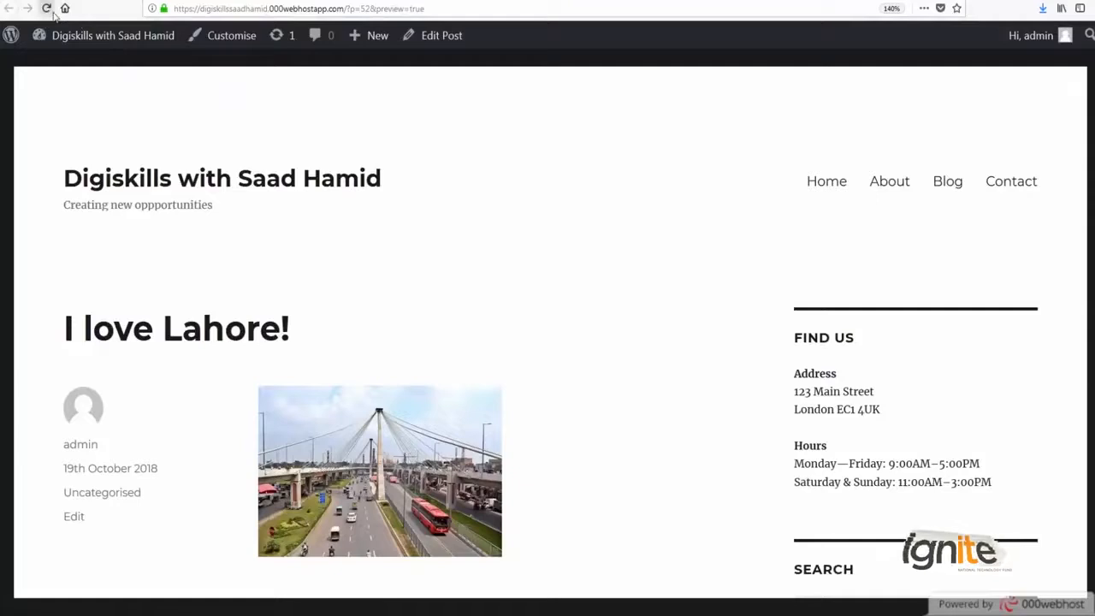
click(46, 8)
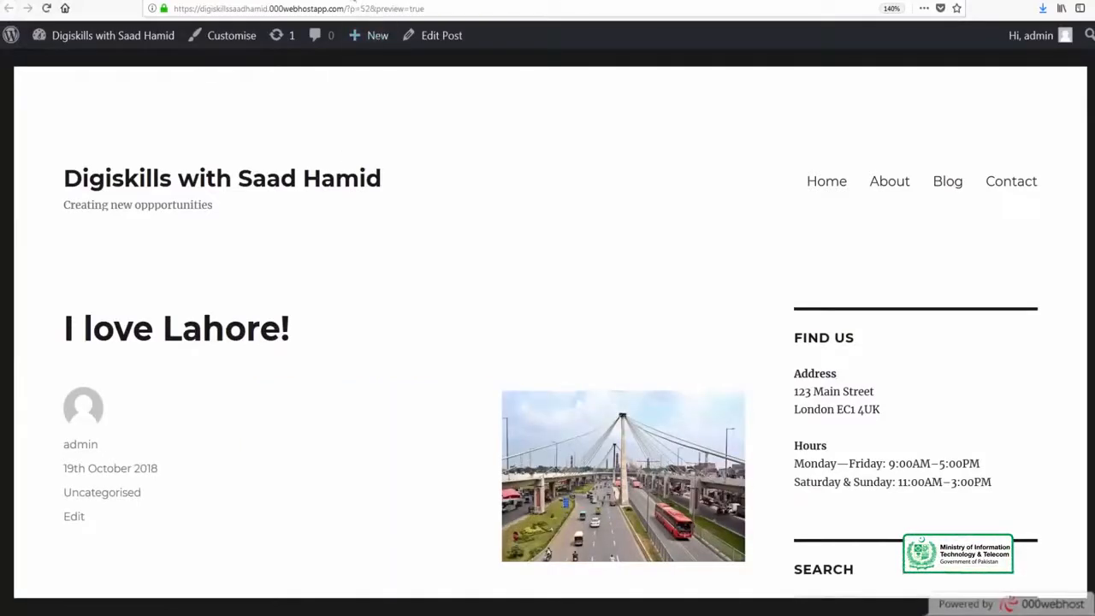
click(354, 1)
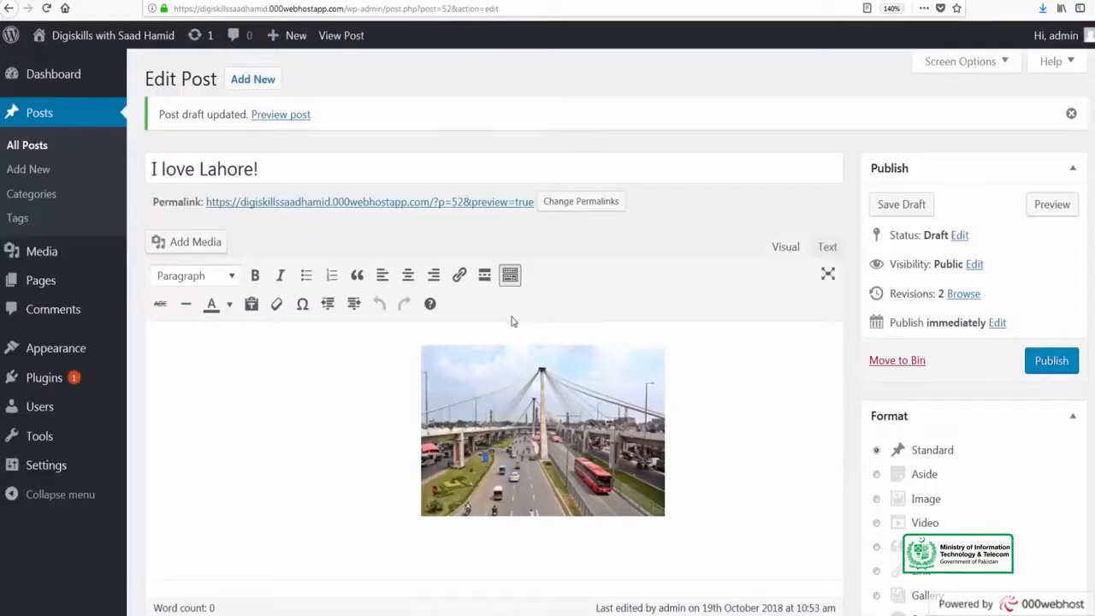
Align the bridge picture left and open its image details
click(505, 451)
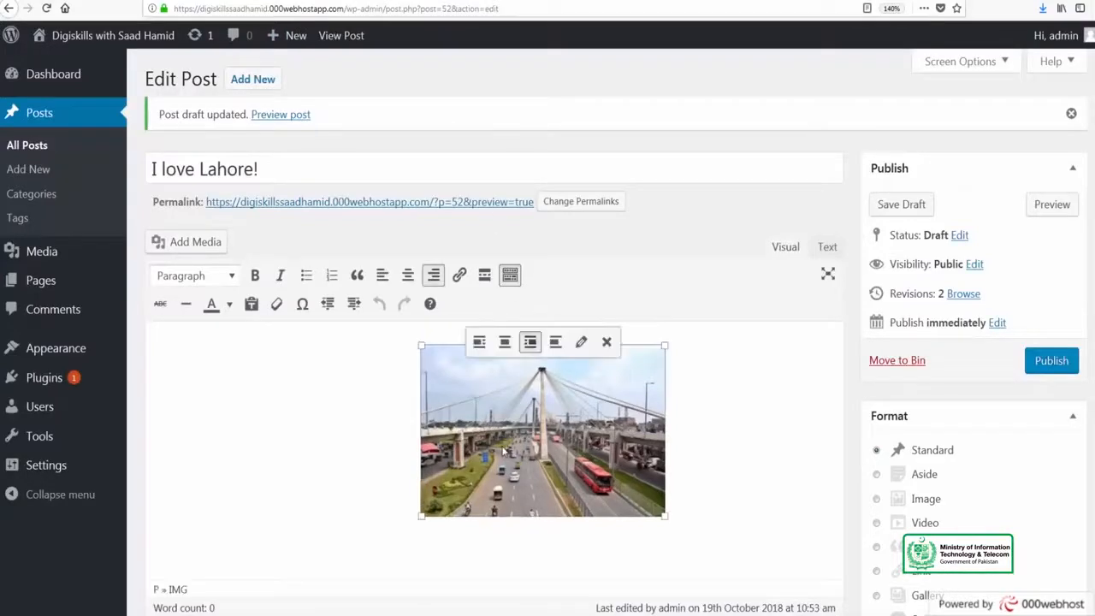
click(479, 340)
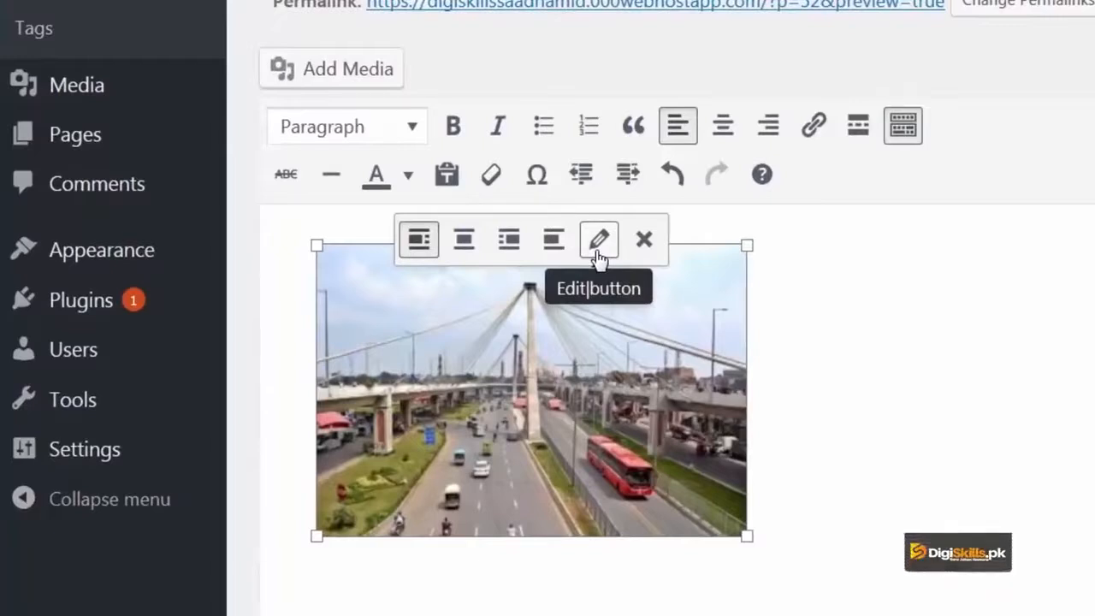
click(598, 253)
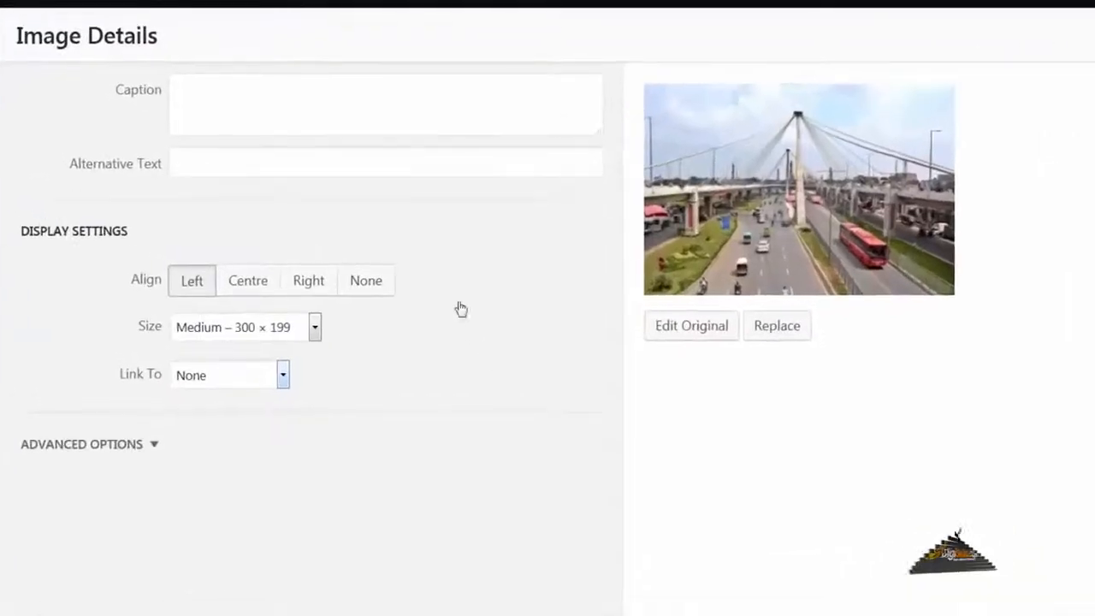
Examine the picture's caption field, link target choices and advanced options
click(389, 88)
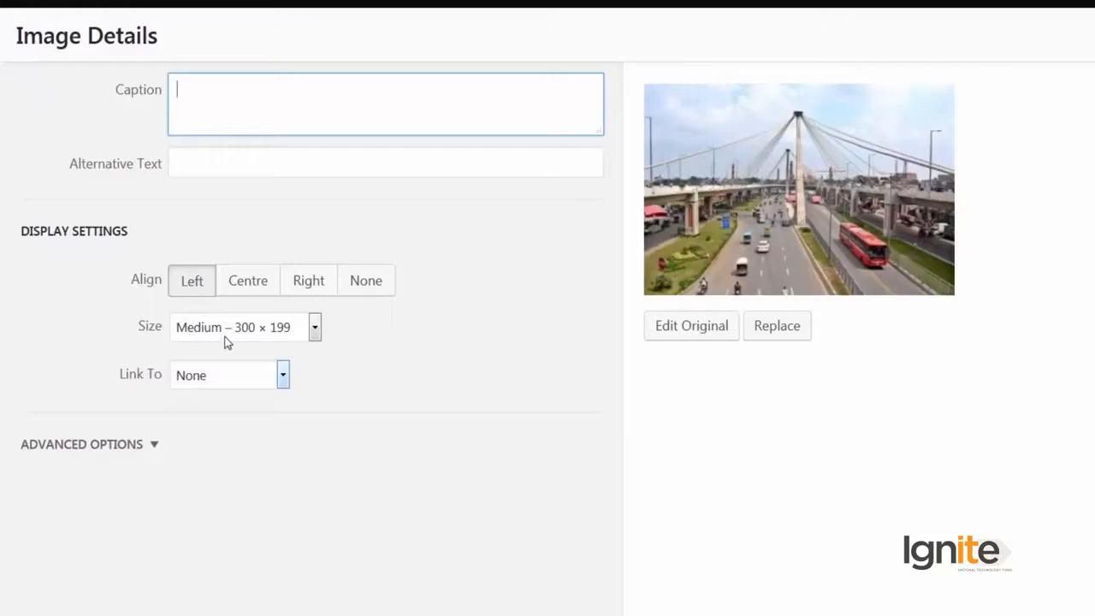
click(210, 382)
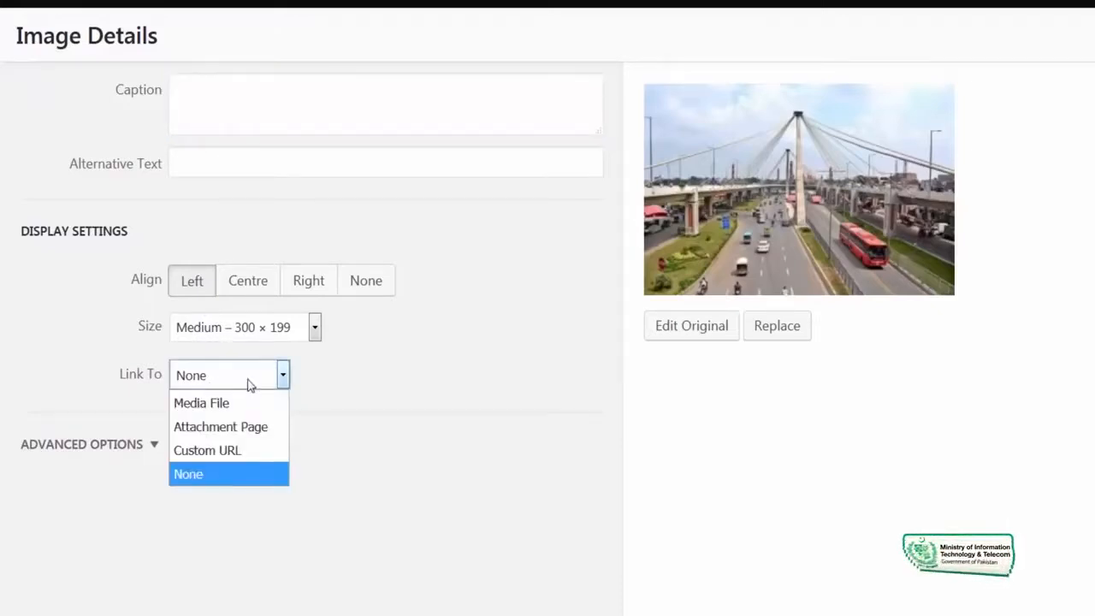
click(130, 441)
click(137, 446)
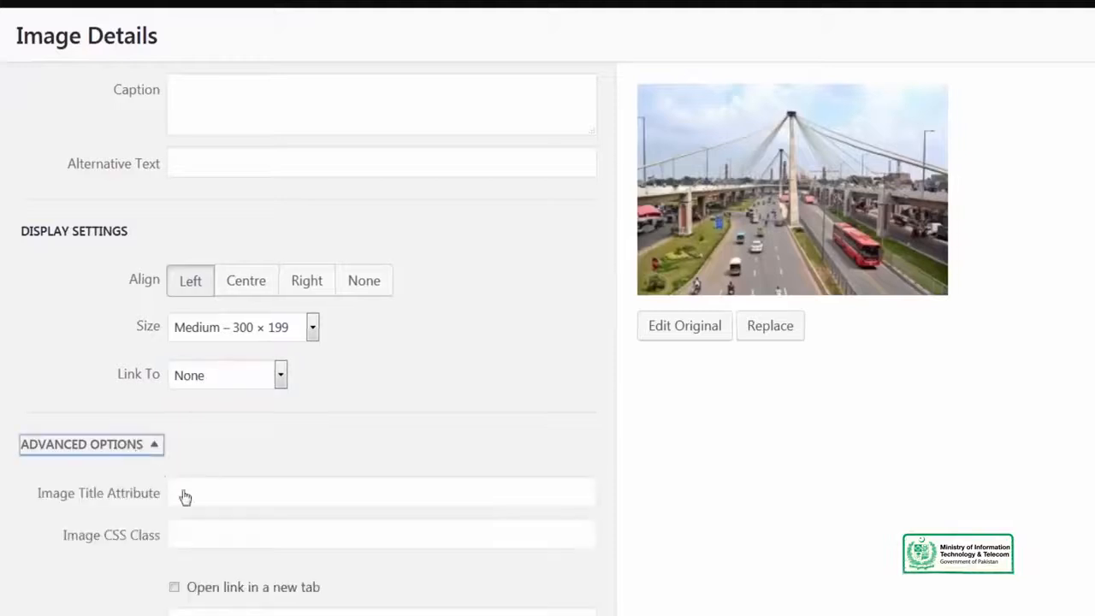
scroll(212, 521, down, 2)
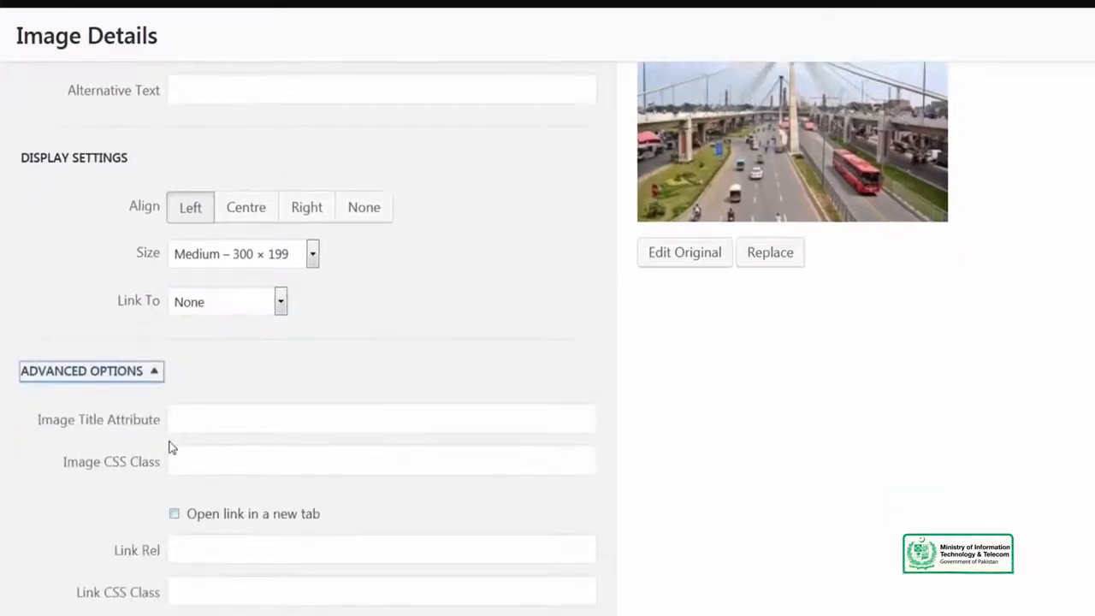
scroll(168, 533, up, 2)
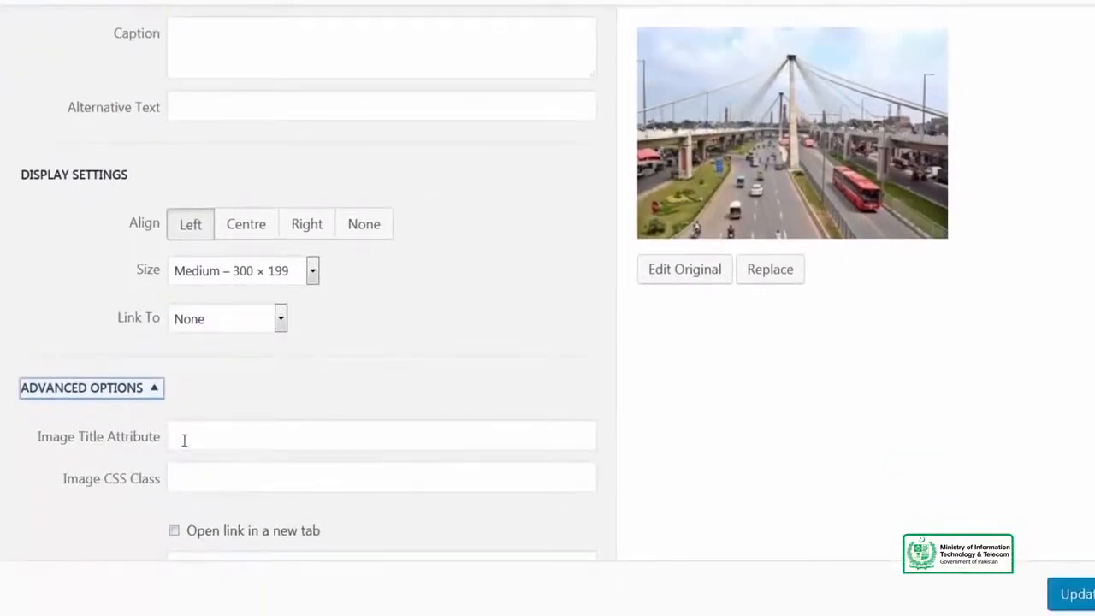
Set the picture's size to Full Size – 640 × 425 and save the updated draft
click(203, 272)
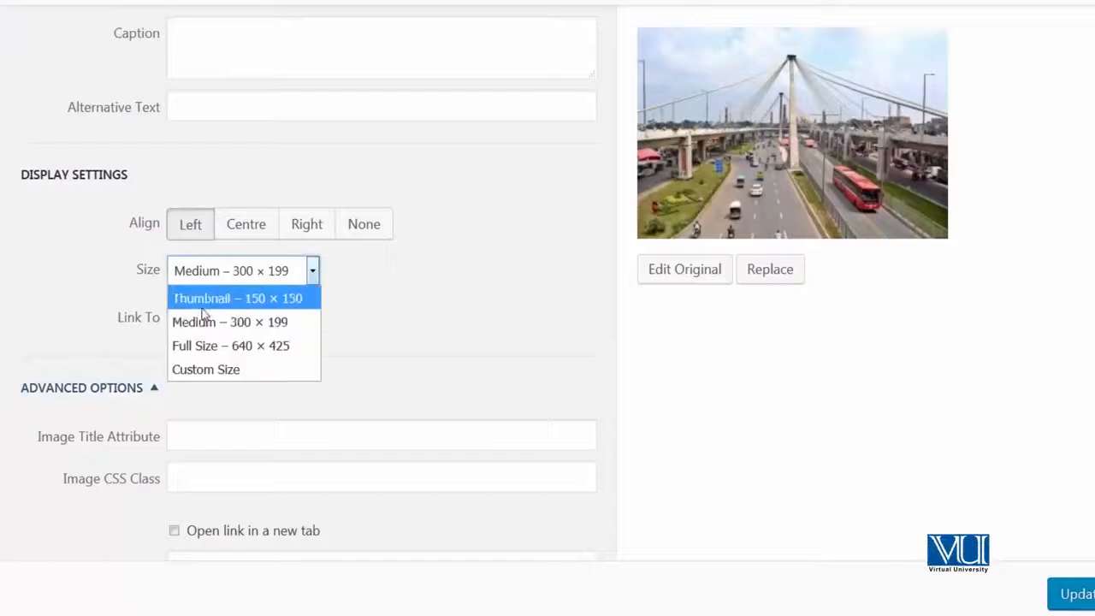
click(228, 345)
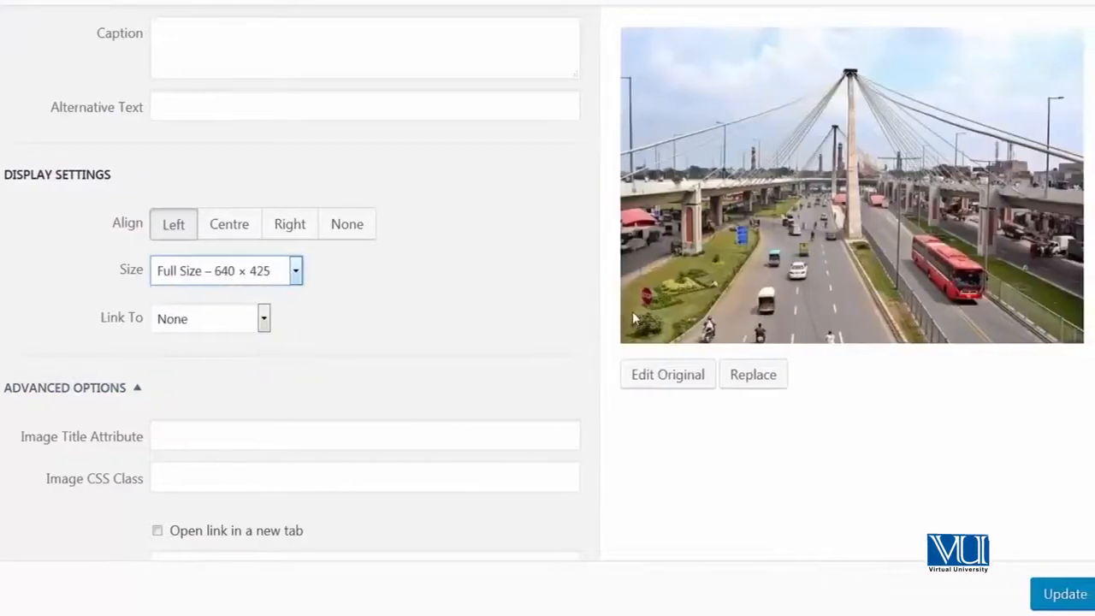
click(1044, 602)
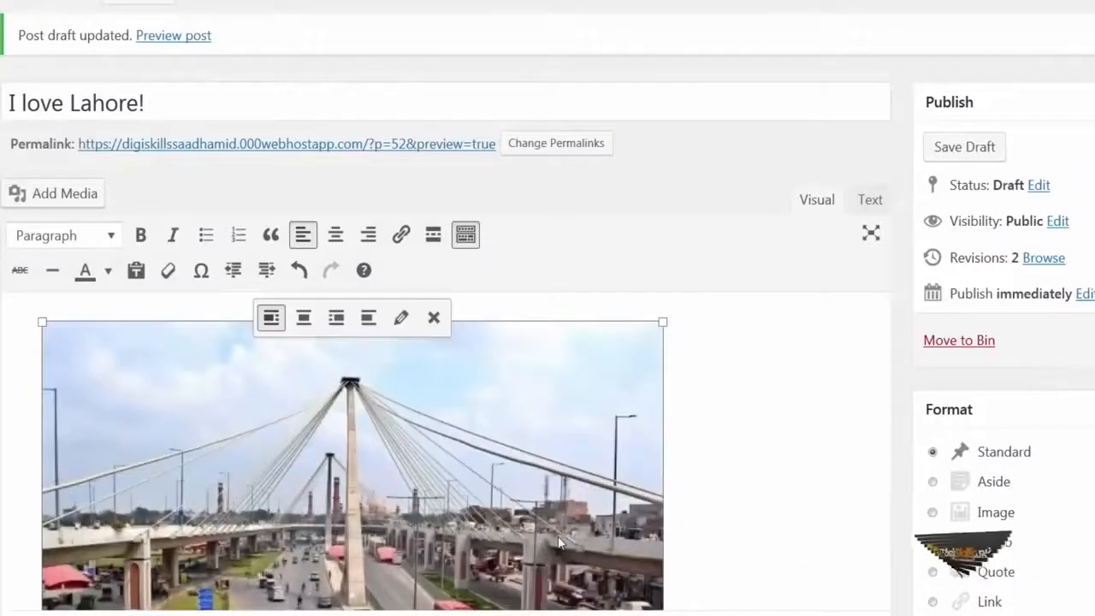
scroll(995, 210, down, 3)
scroll(995, 201, up, 3)
click(984, 146)
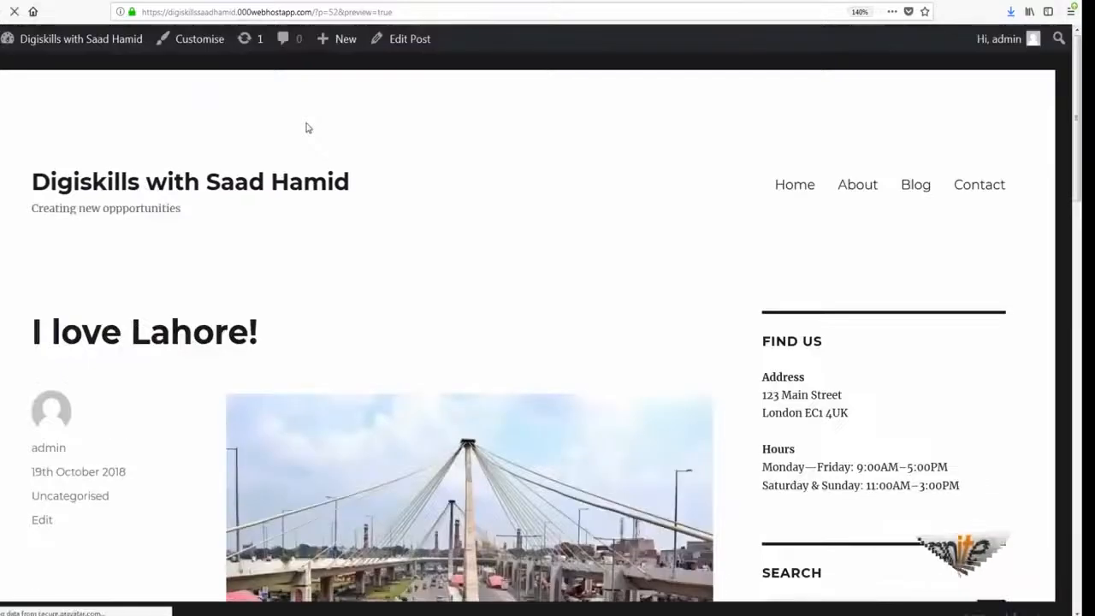
Check the full-size bridge picture in the post preview and remove it from the post's content
scroll(314, 124, down, 5)
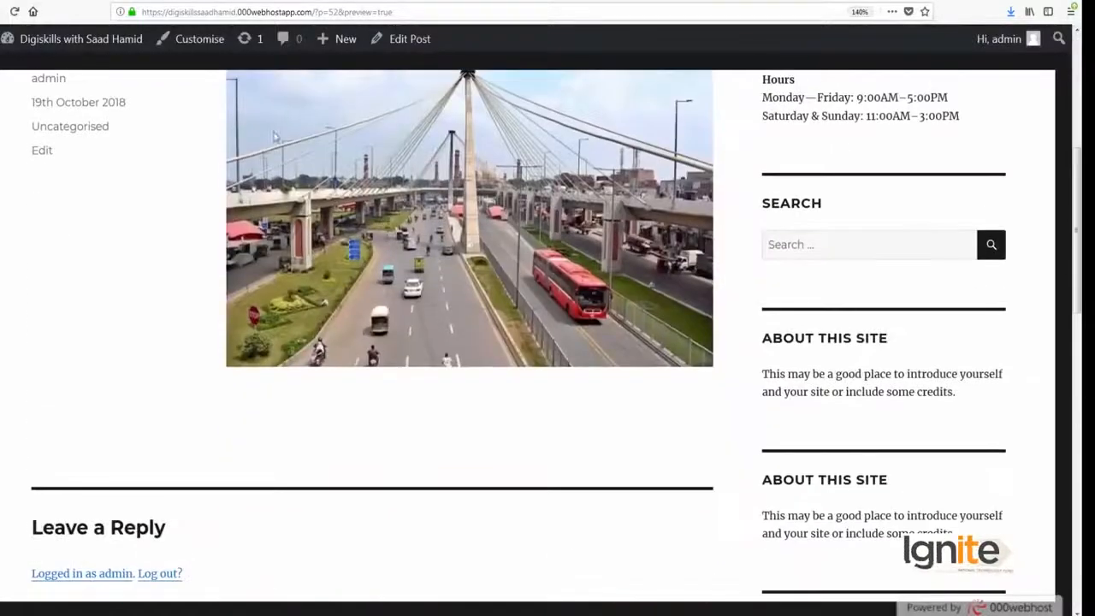
click(299, 0)
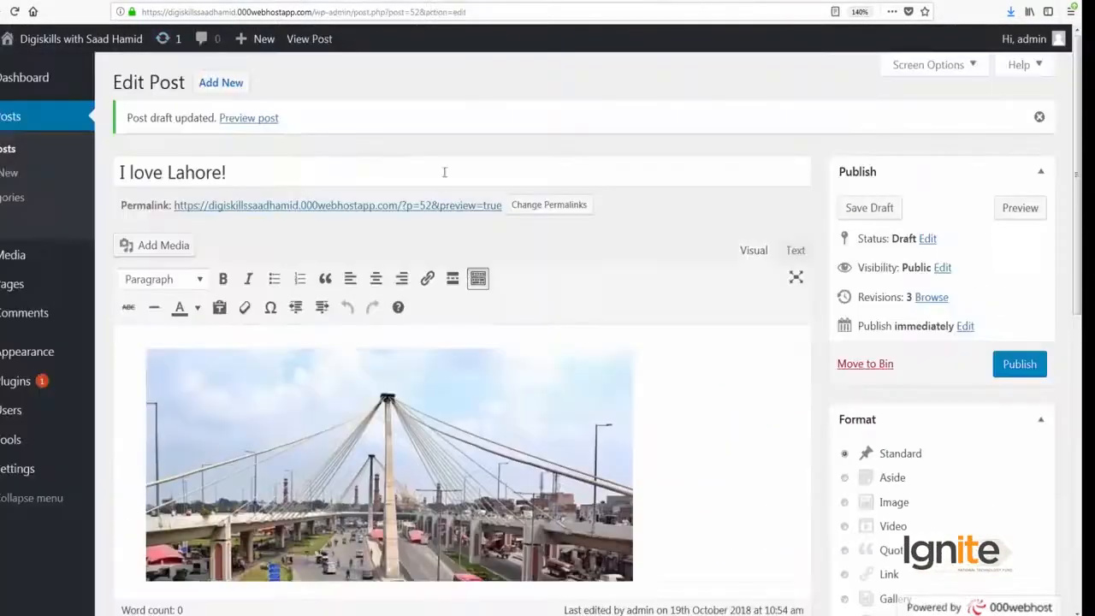
click(504, 383)
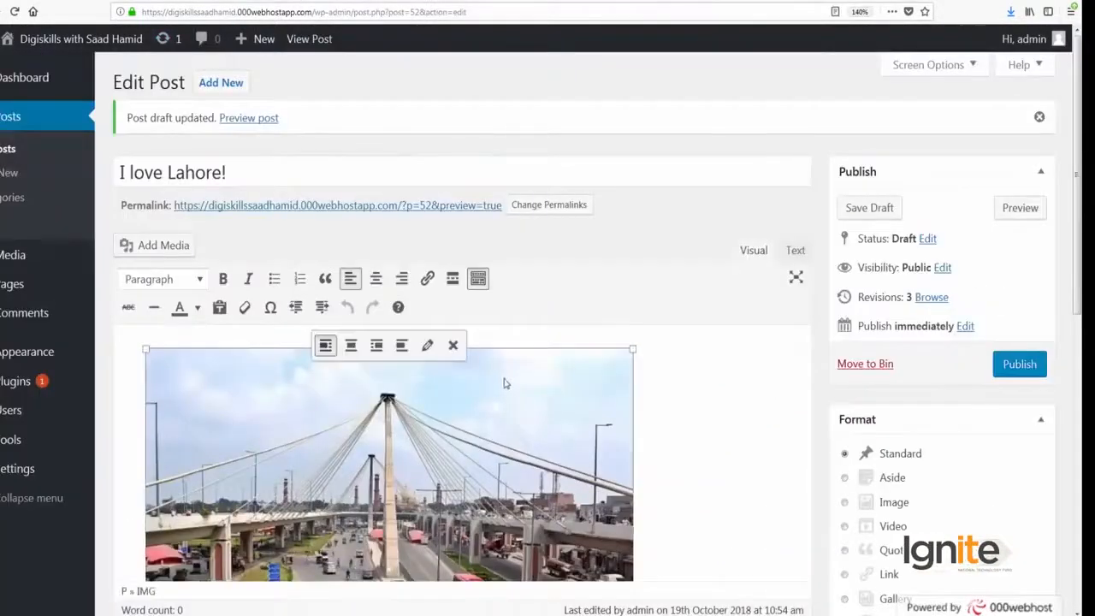
click(453, 347)
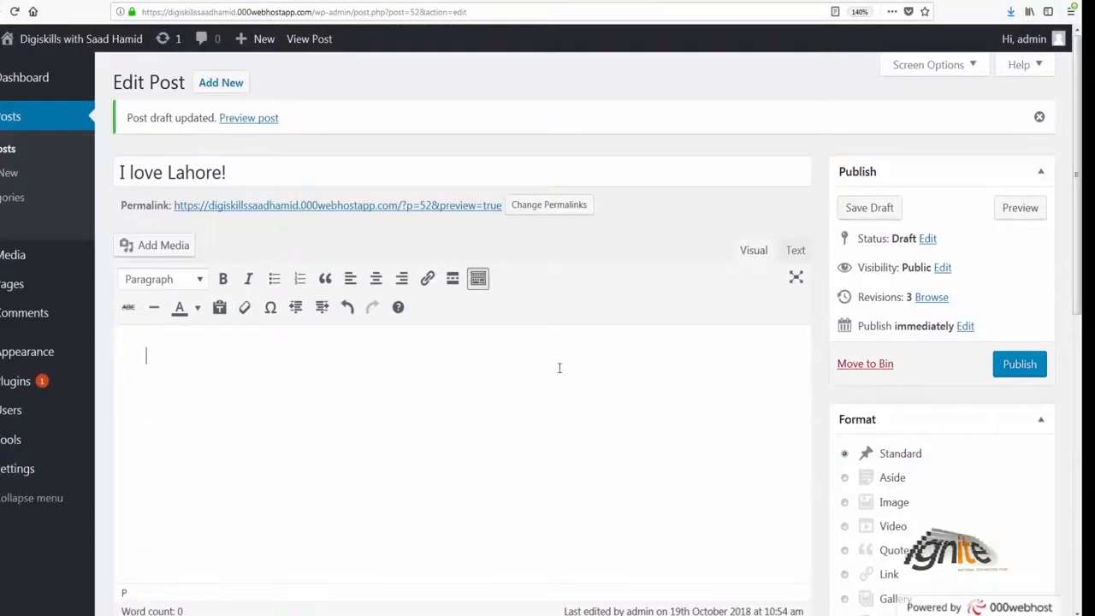
Save the draft without the picture and check the post in the reloaded preview
click(858, 208)
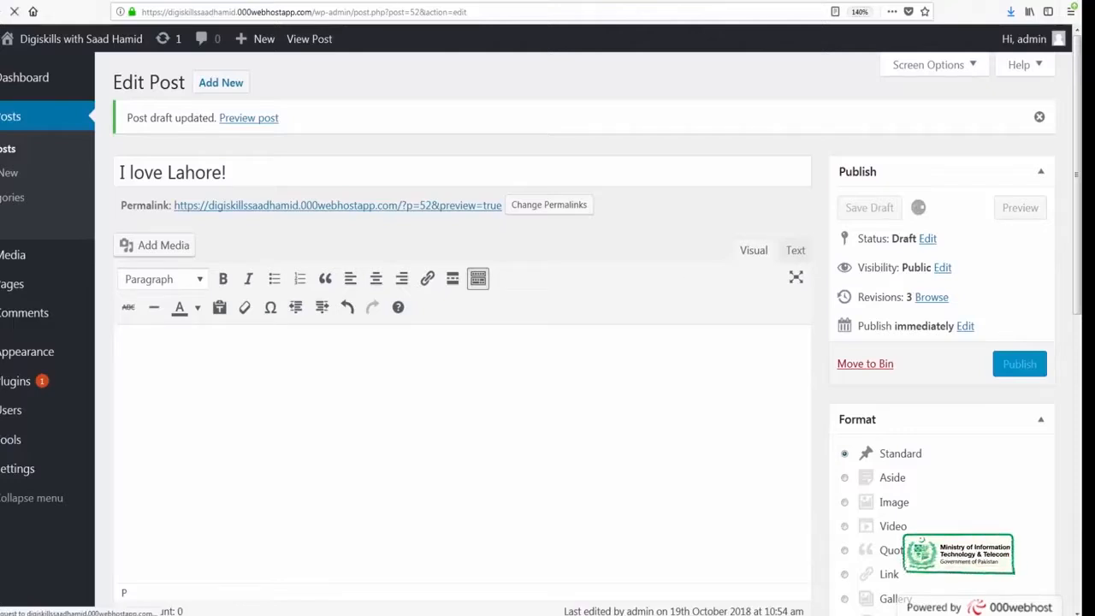
click(416, 1)
click(14, 12)
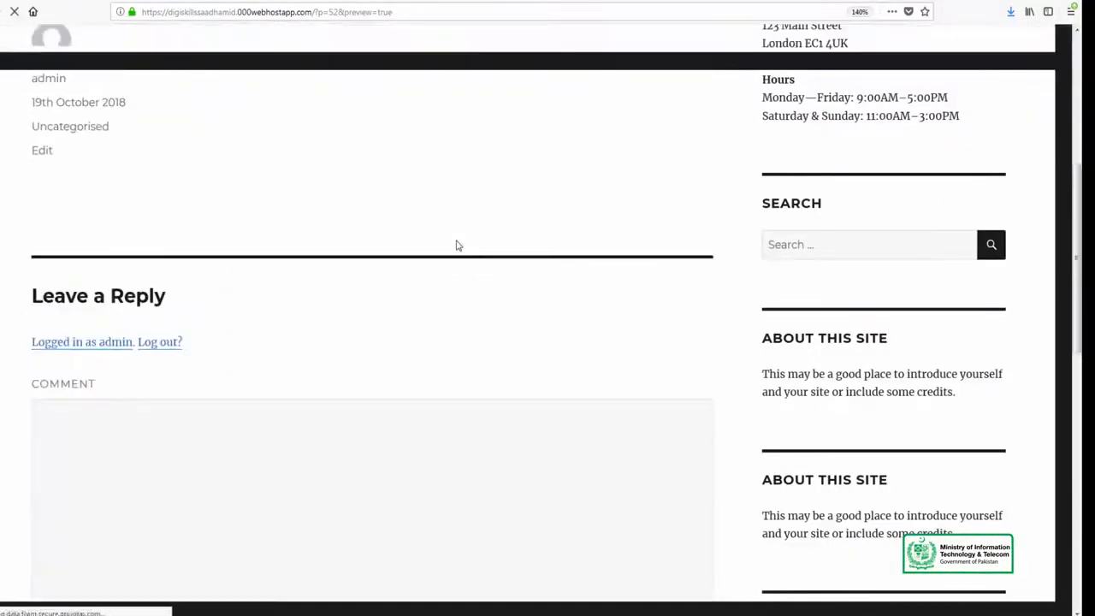
click(288, 2)
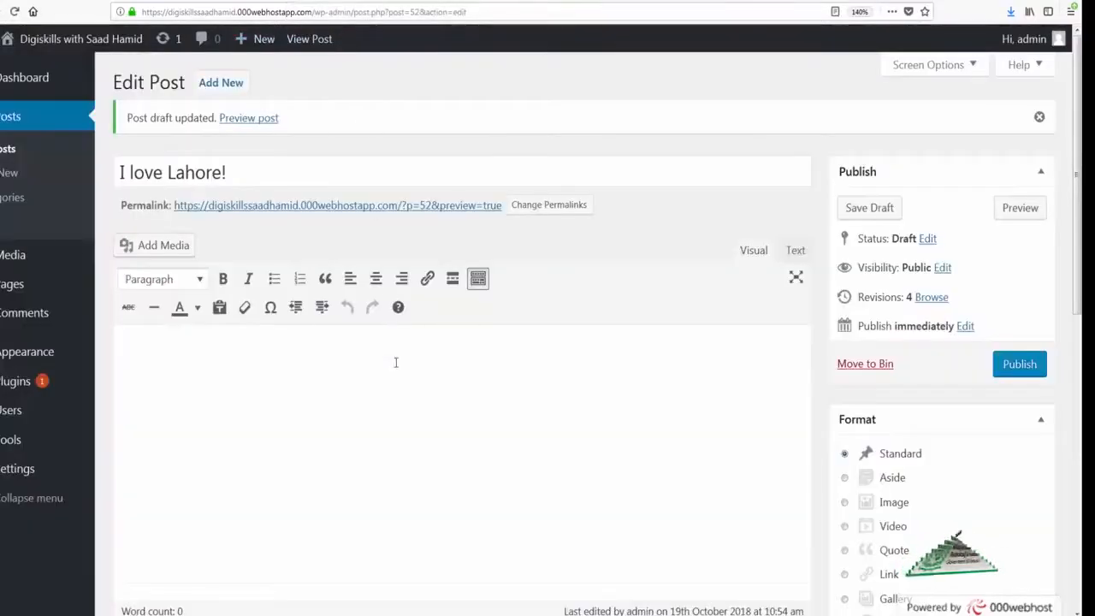
Permanently delete the bridge picture 2-6-640x425.jpg from the media library
click(155, 248)
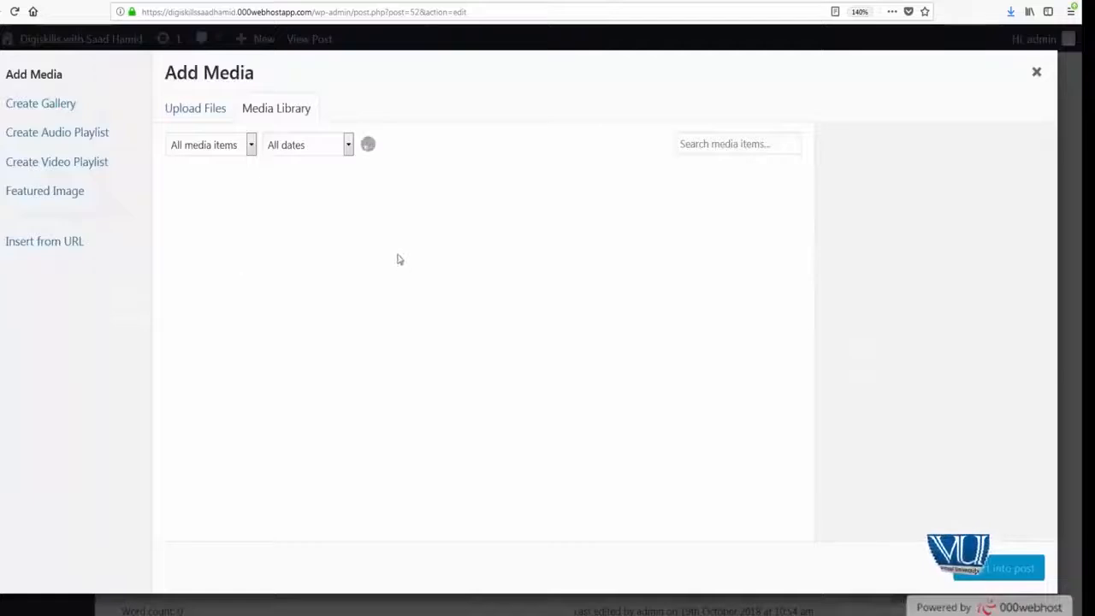
click(248, 217)
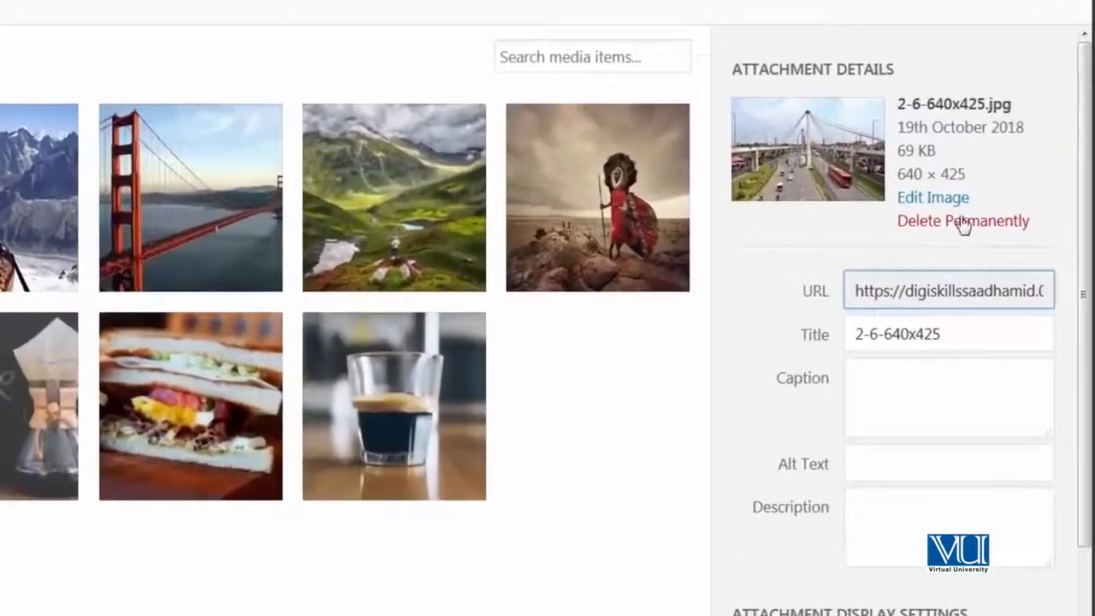
click(964, 223)
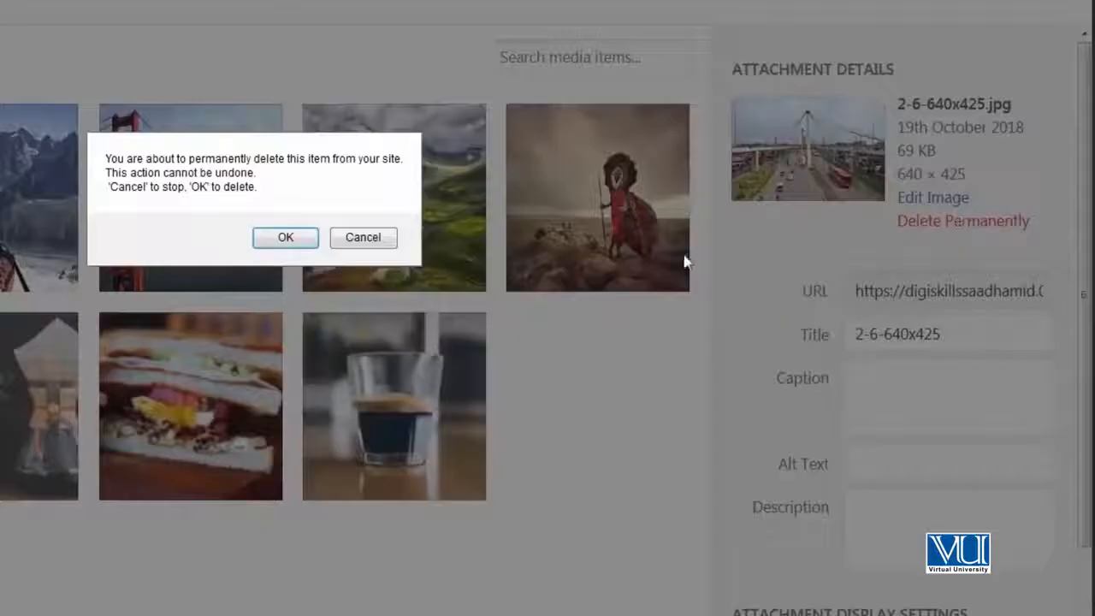
click(284, 239)
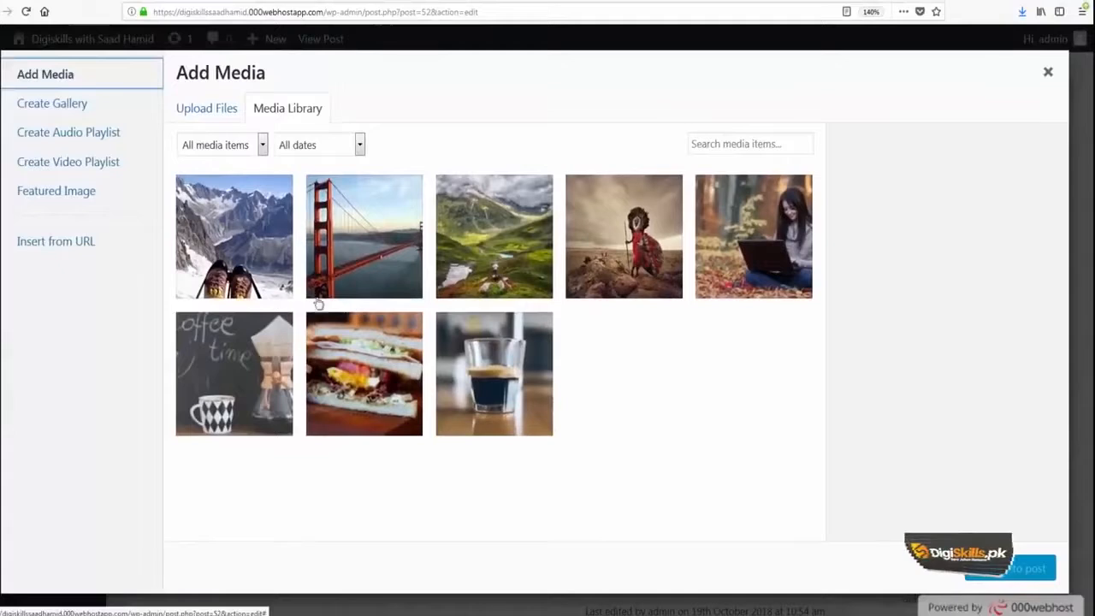
Select the mountain picture mtblanc.jpg in the media library, review its attachment settings and open it for image editing
click(263, 276)
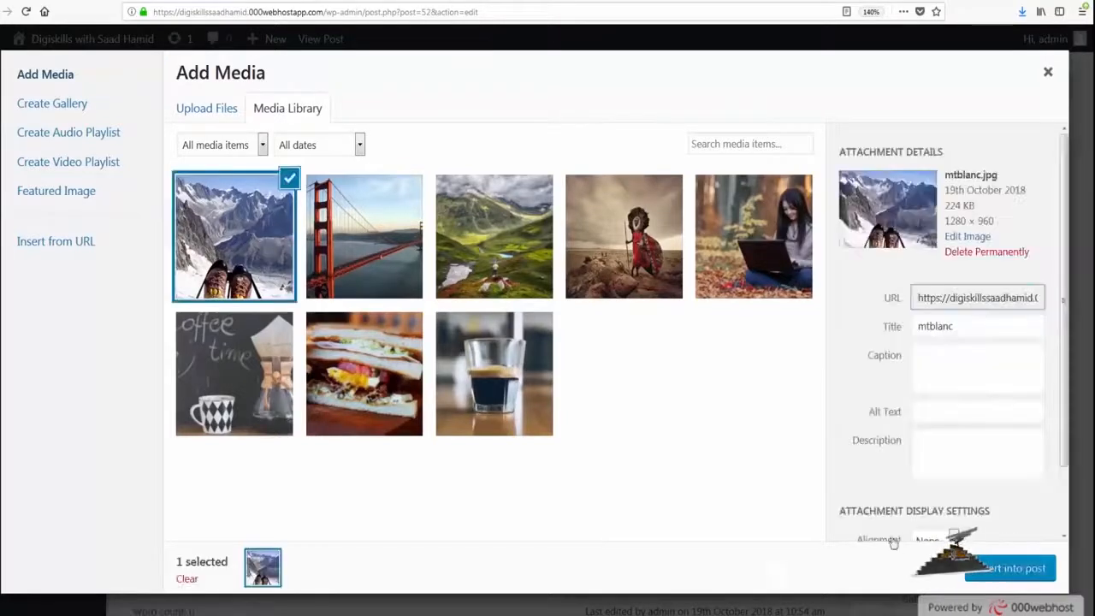
scroll(869, 470, down, 2)
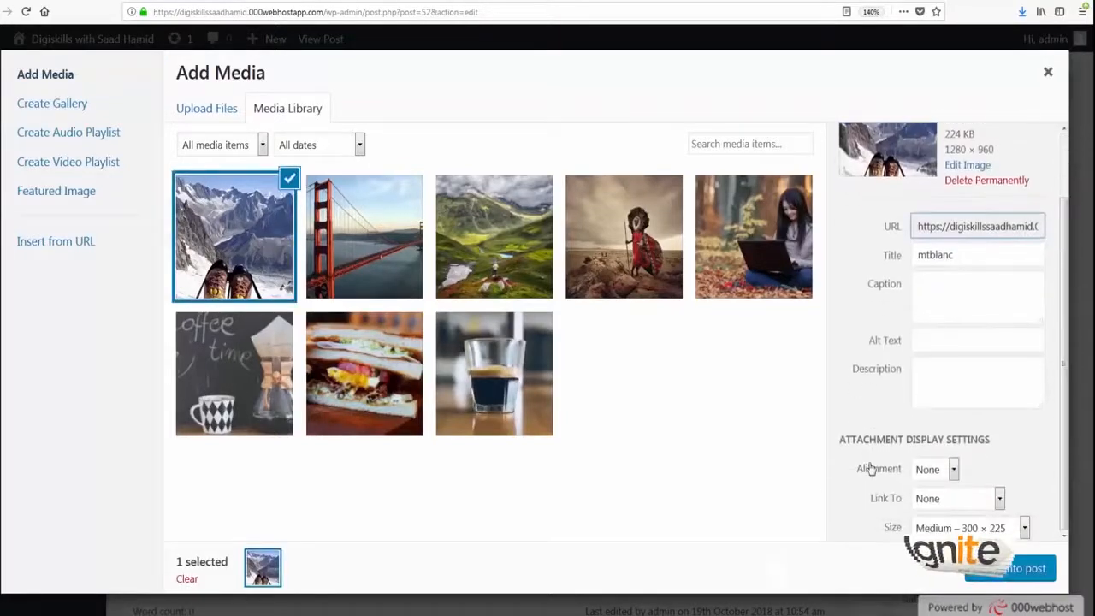
scroll(869, 469, up, 2)
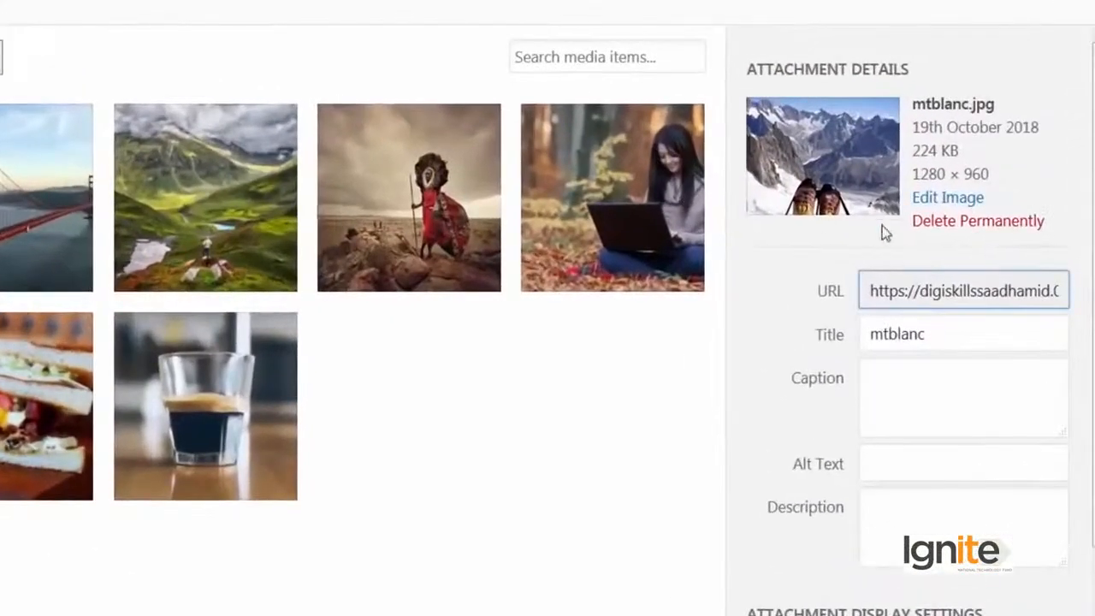
click(942, 197)
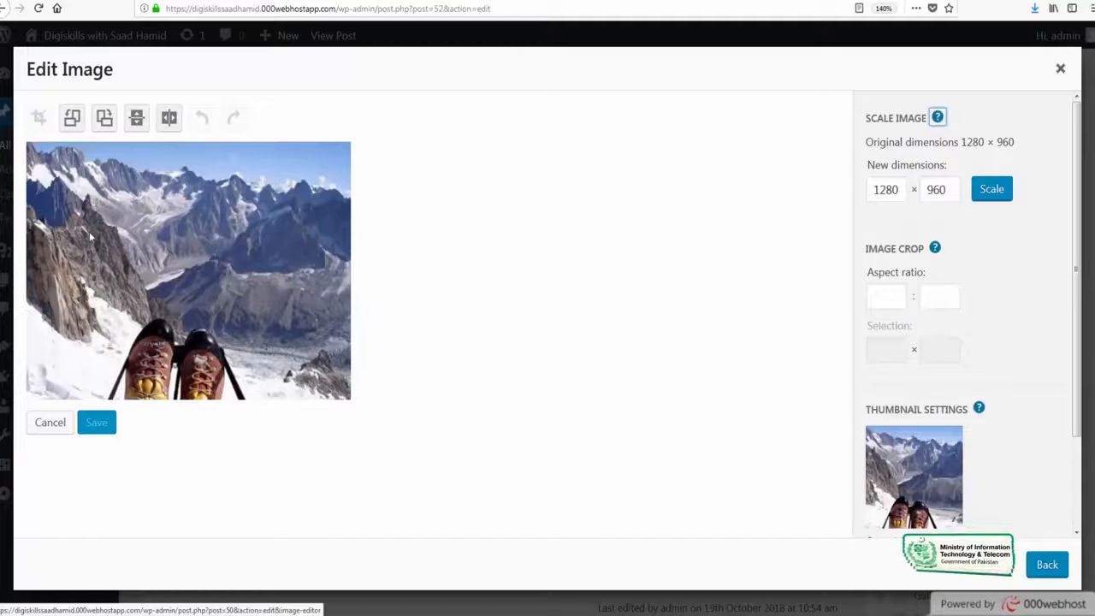
Crop the mountain picture to the boots, a selection of about 610 × 435, and save and insert it into the post
drag(110, 284, 265, 398)
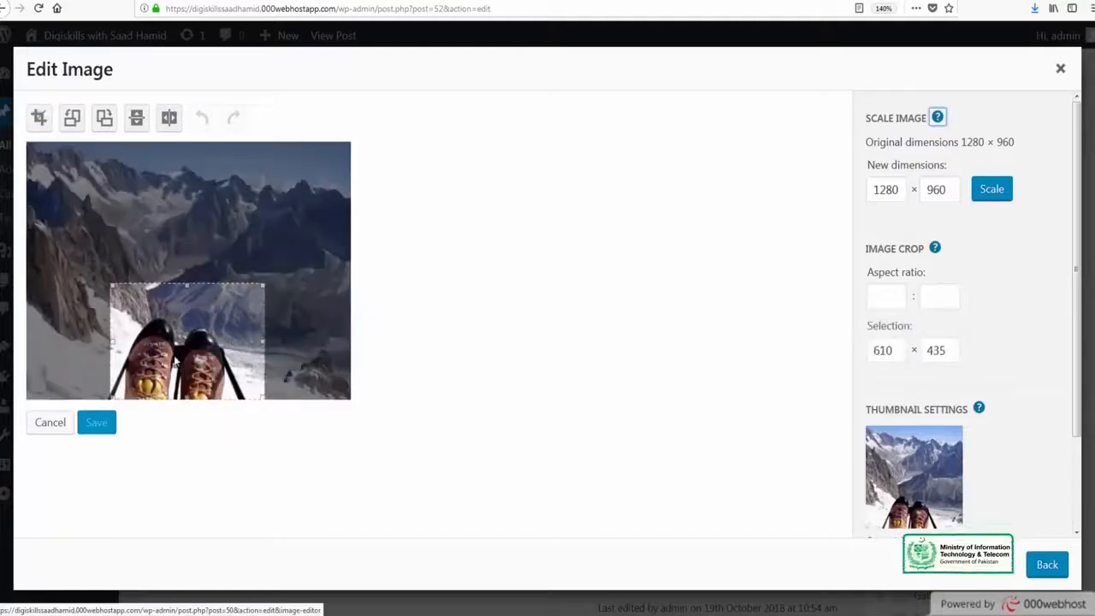
click(39, 119)
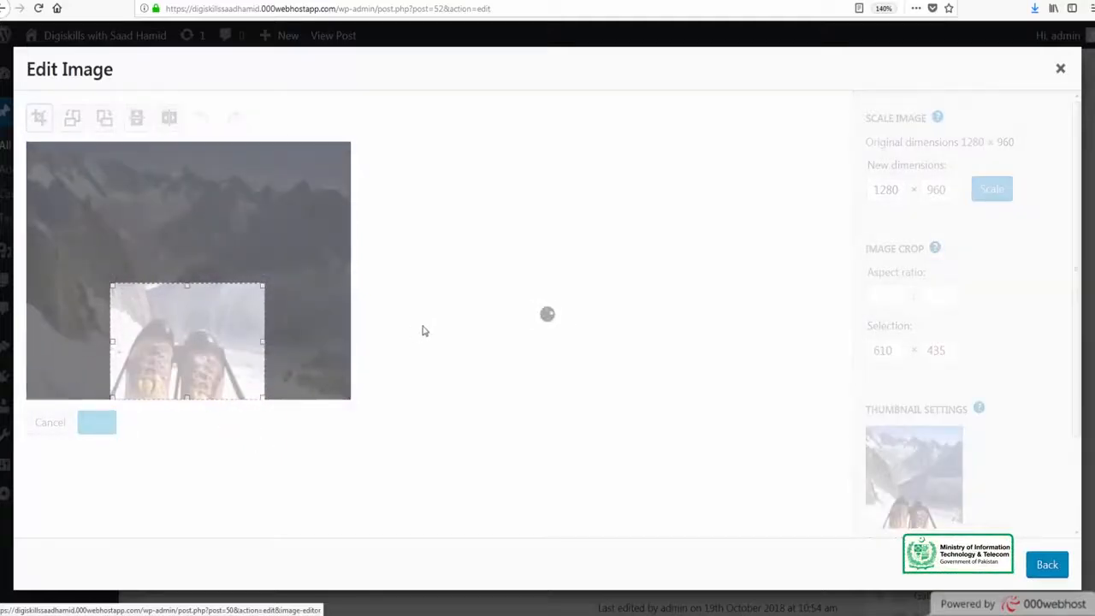
click(112, 416)
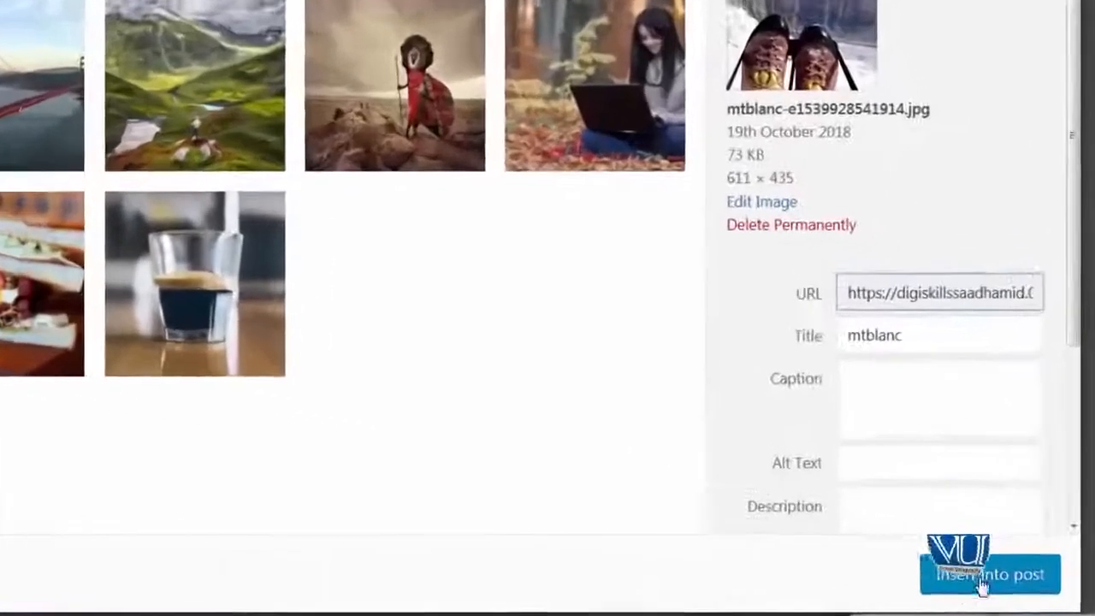
click(1023, 565)
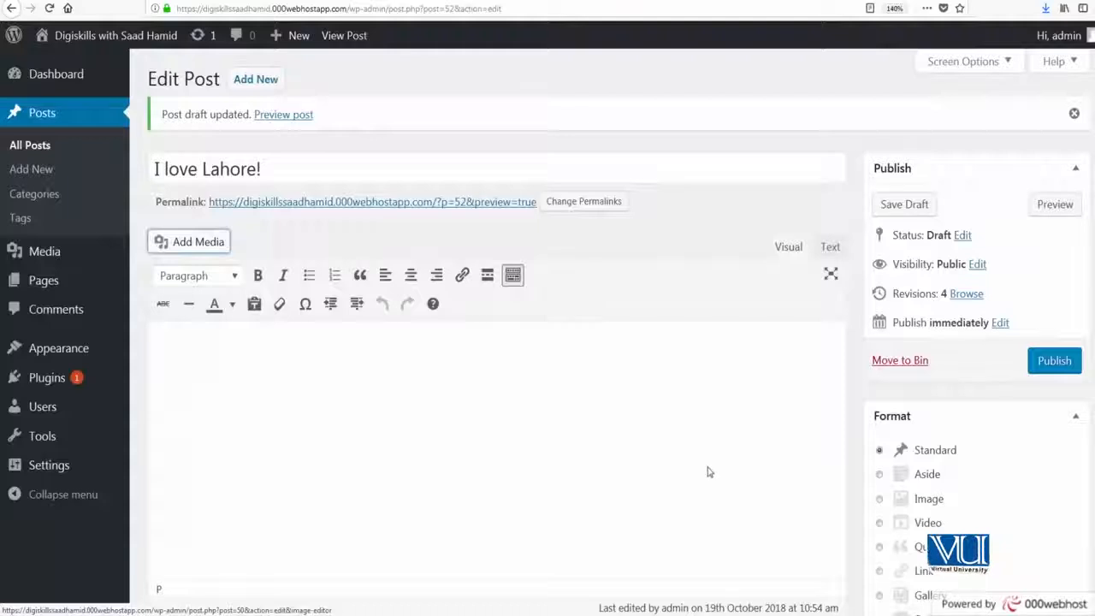